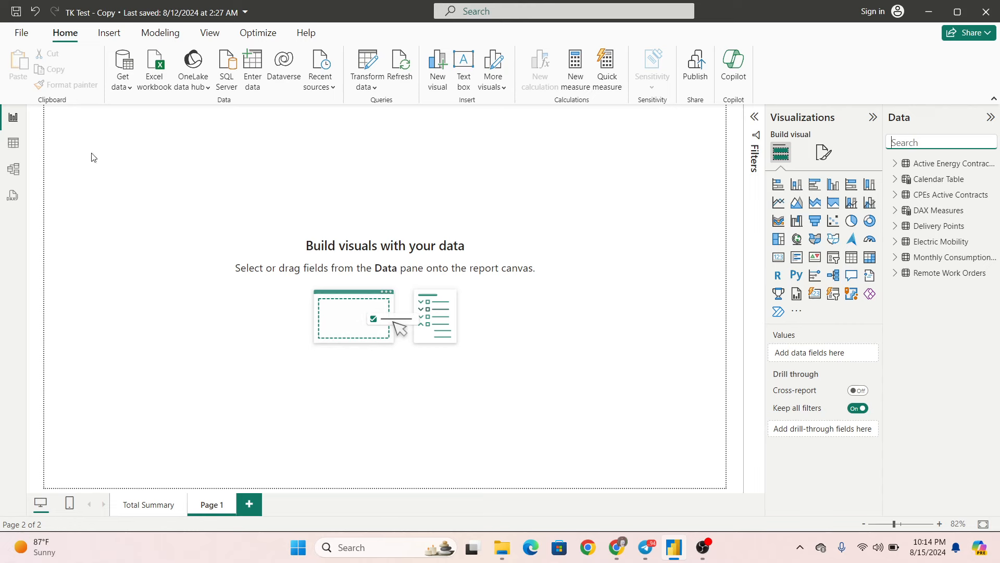
Examine the table relationships in the data model diagram.
{"action": "left_click", "coordinate": [13, 168]}
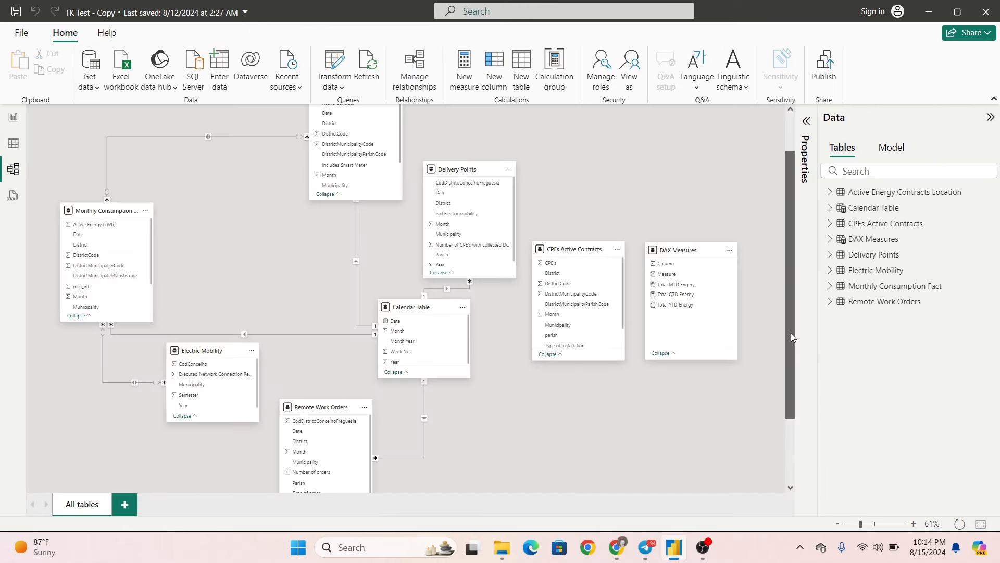
{"action": "left_click_drag", "start_coordinate": [791, 333], "coordinate": [790, 286]}
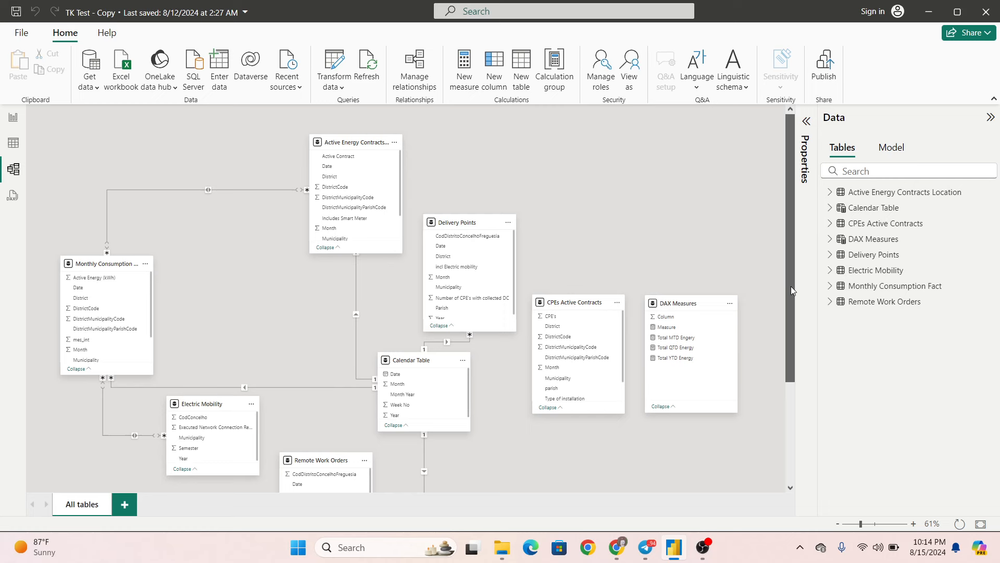
{"action": "left_click_drag", "start_coordinate": [791, 286], "coordinate": [794, 312]}
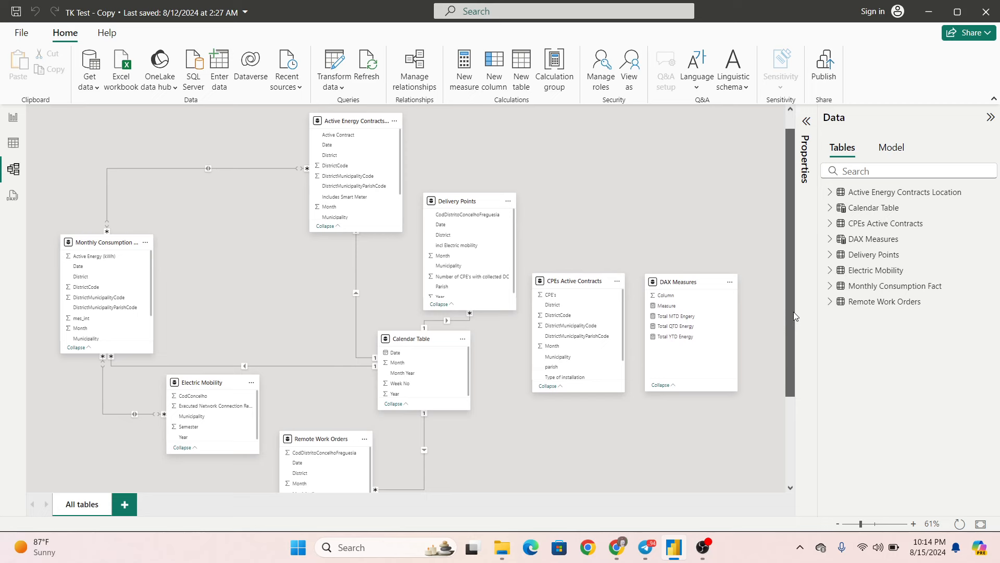
{"action": "left_click_drag", "start_coordinate": [794, 315], "coordinate": [794, 316]}
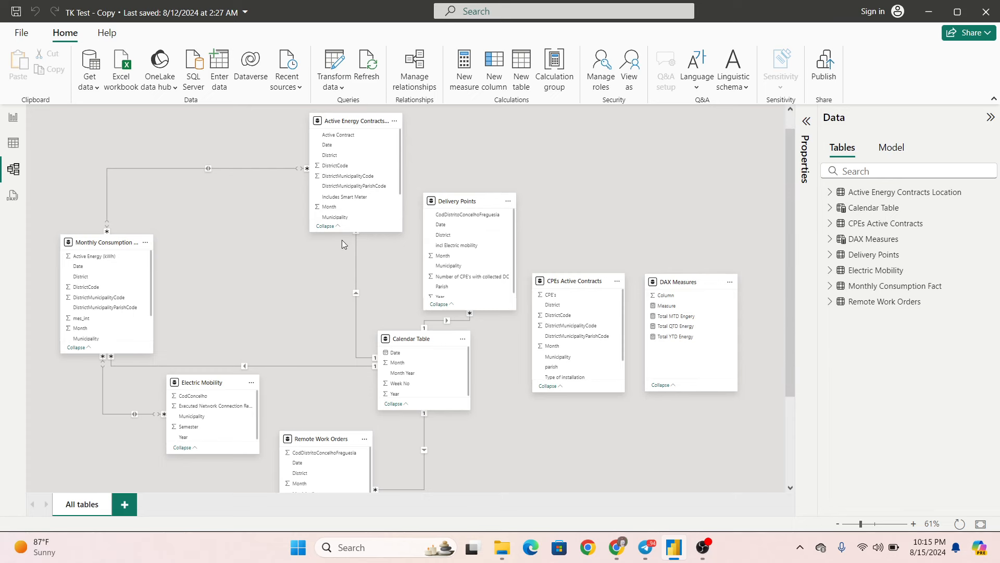
Review the cardinality and cross-filter direction of the many-to-many relationship between Active Energy Contracts Location and Monthly Consumption Fact in the relationship list.
{"action": "left_click", "coordinate": [417, 73]}
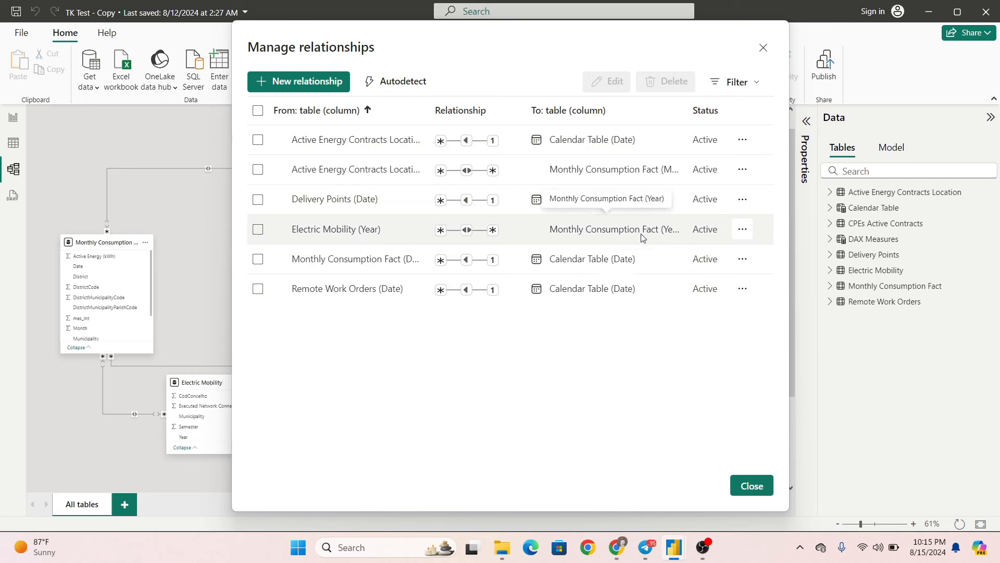
{"action": "mouse_move", "coordinate": [454, 176]}
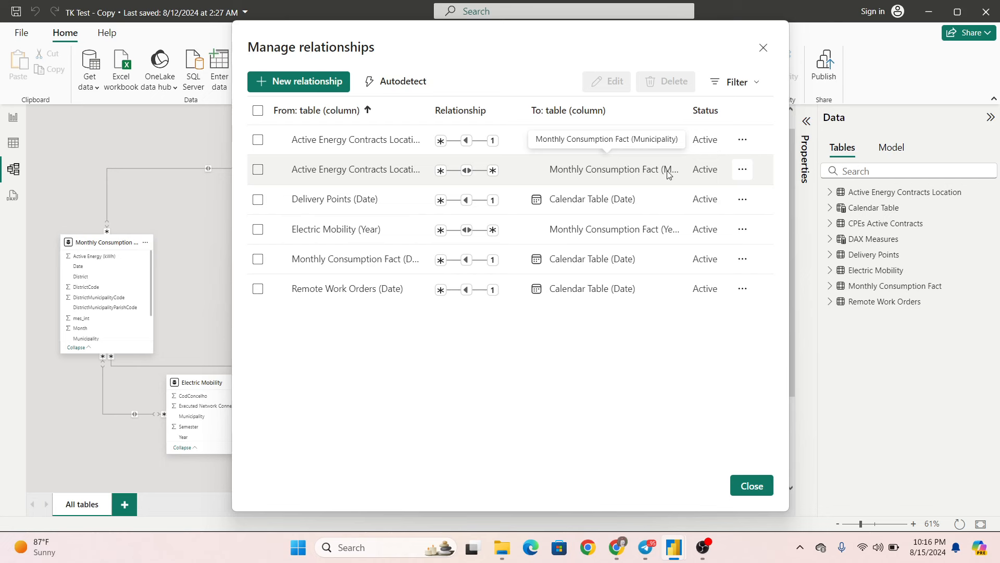
{"action": "mouse_move", "coordinate": [495, 173]}
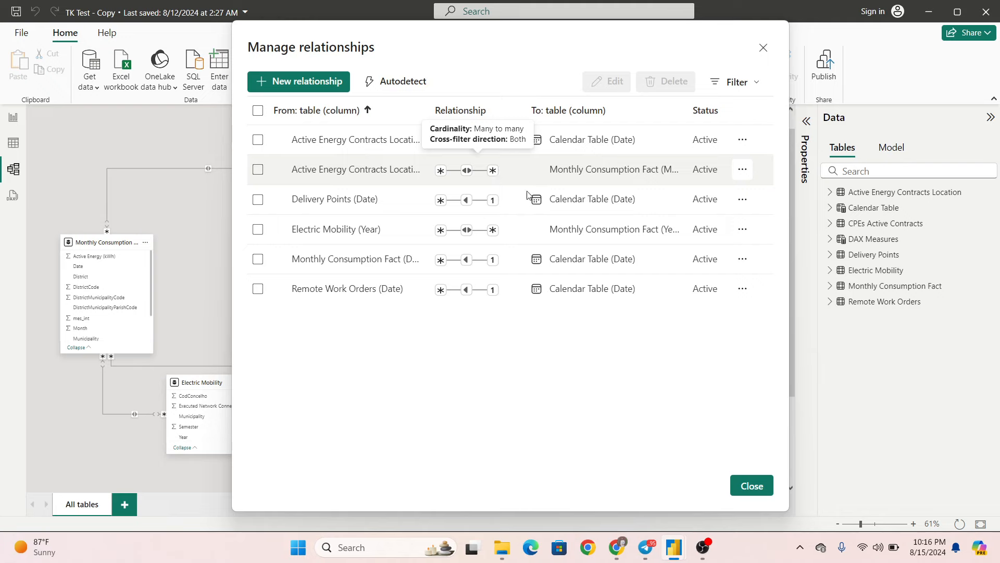
{"action": "left_click", "coordinate": [753, 485]}
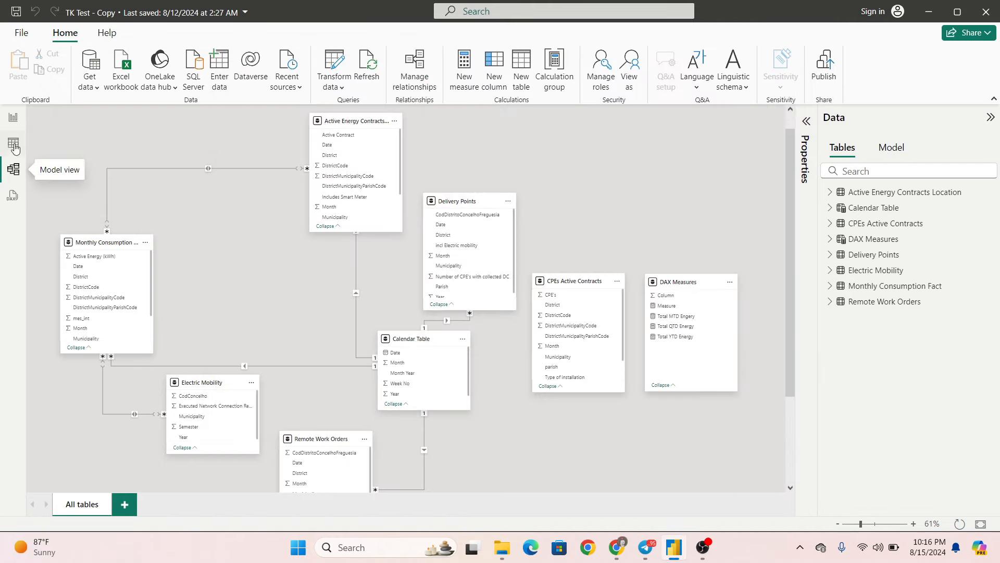
Return to the report page, search the data fields for "munici" and widen the field list to show full names.
{"action": "left_click", "coordinate": [13, 117]}
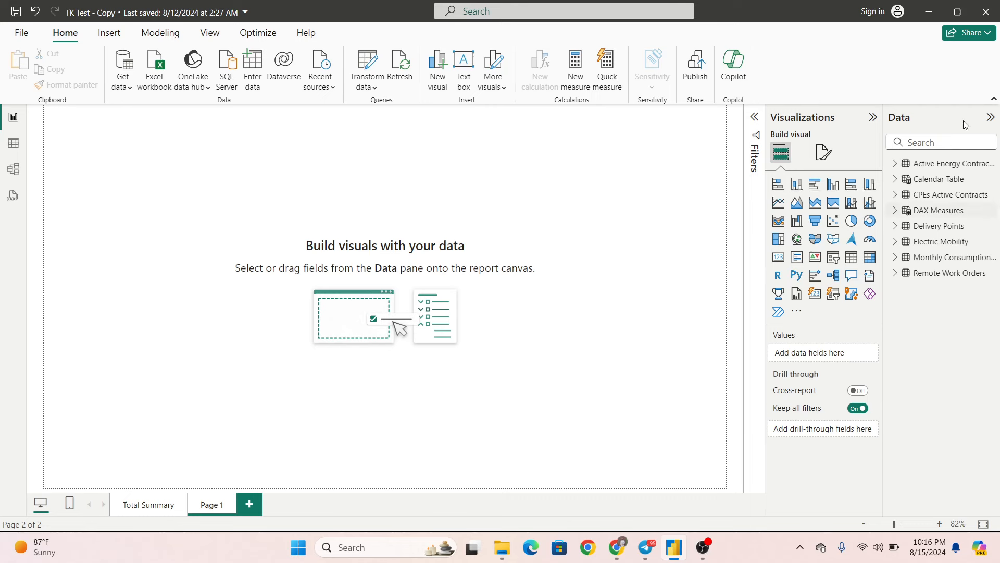
{"action": "left_click", "coordinate": [927, 144]}
{"action": "type", "text": "munci"}
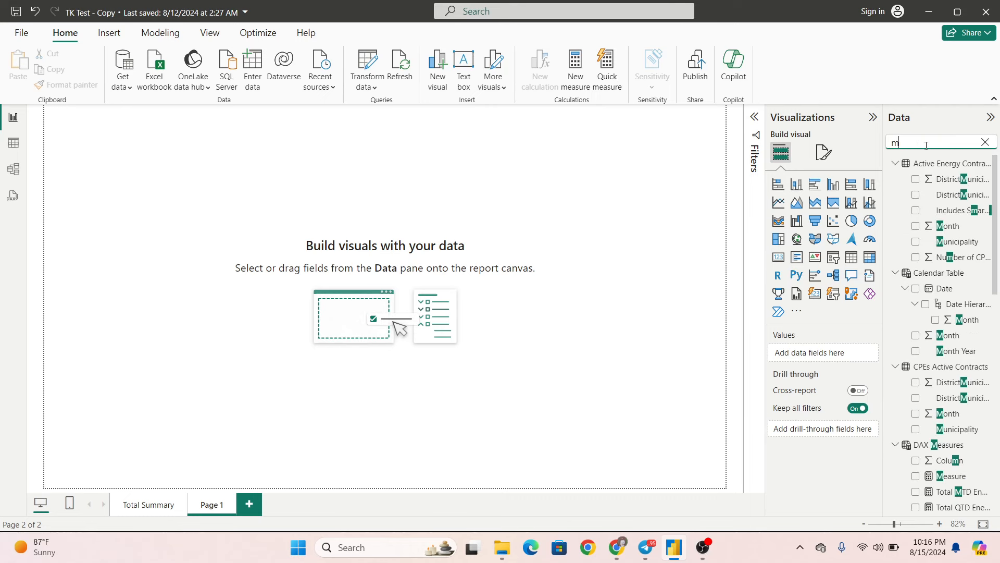
{"action": "key", "text": "BackSpace"}
{"action": "key", "text": "BackSpace"}
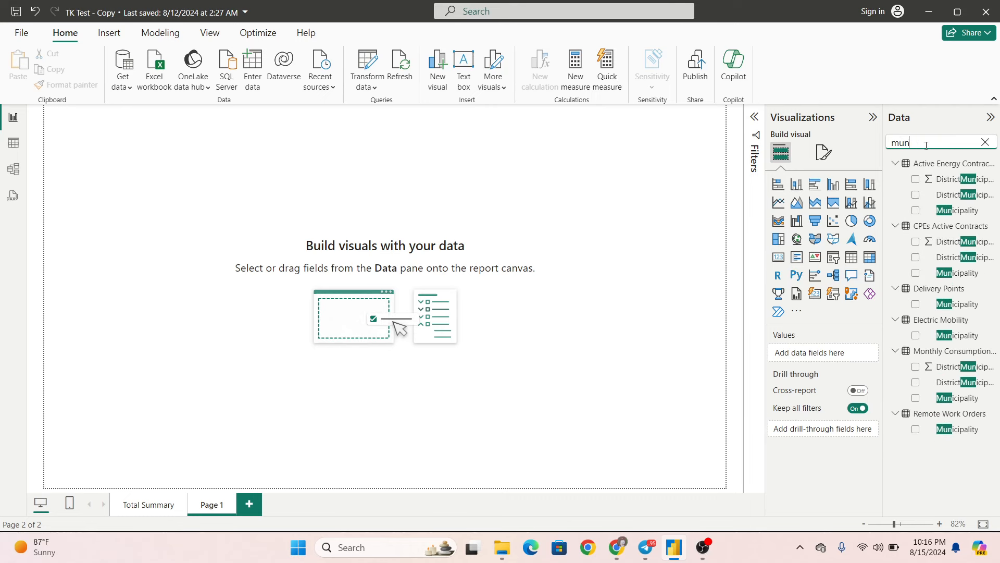
{"action": "type", "text": "ici"}
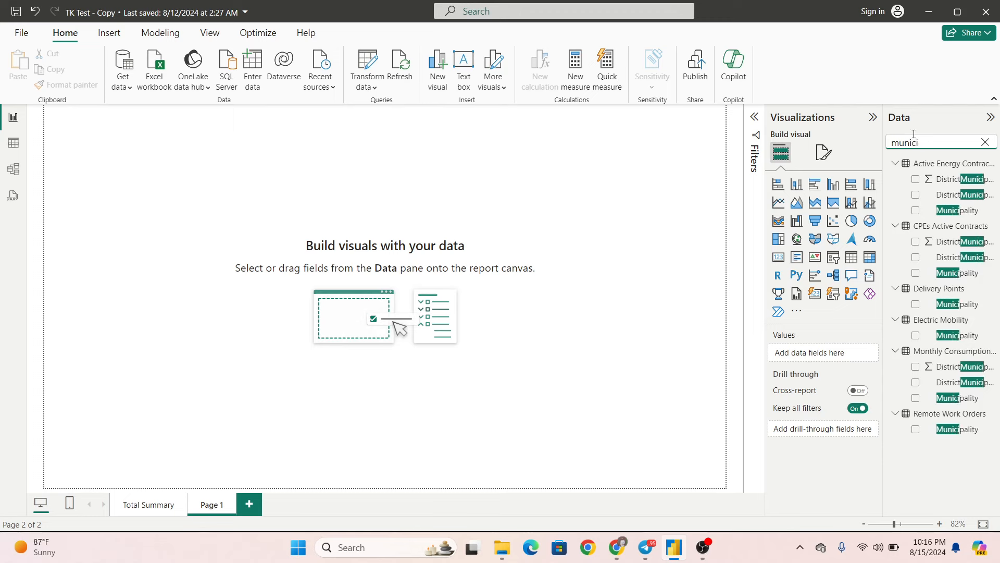
{"action": "left_click_drag", "start_coordinate": [884, 110], "coordinate": [816, 123]}
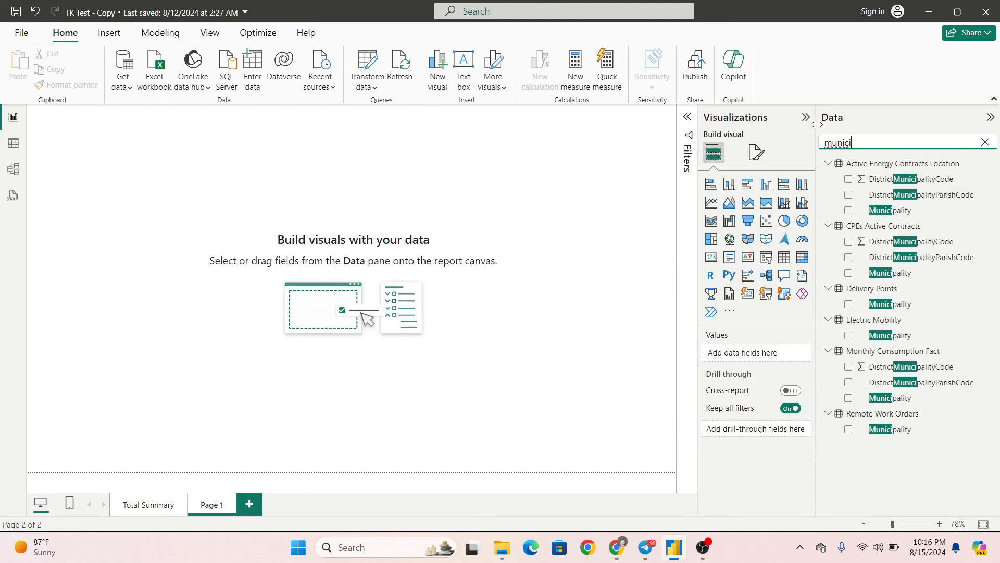
Add a card showing the Count of Municipality from the Active Energy Contracts Location table.
{"action": "left_click", "coordinate": [711, 257]}
{"action": "left_click", "coordinate": [849, 210]}
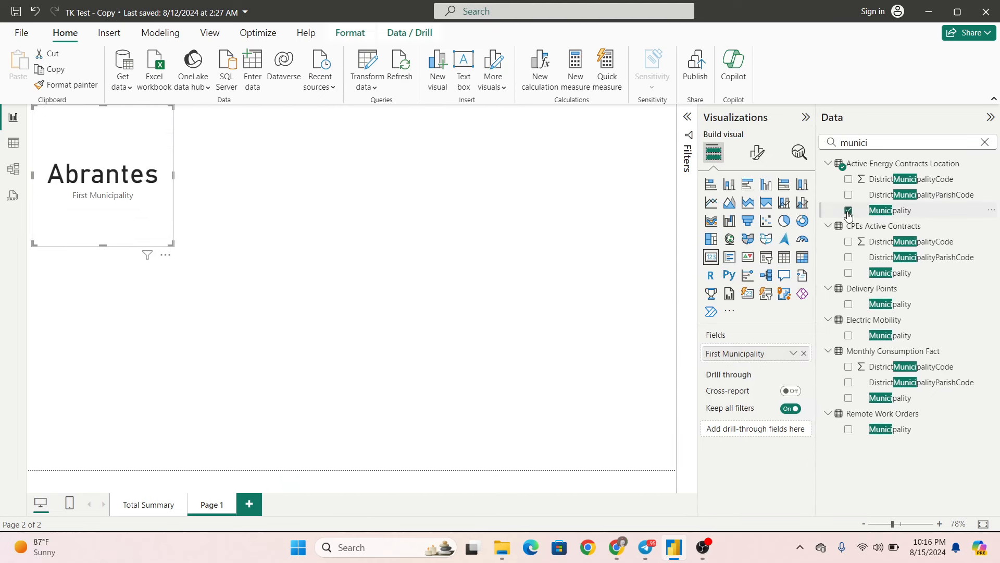
{"action": "left_click", "coordinate": [793, 353]}
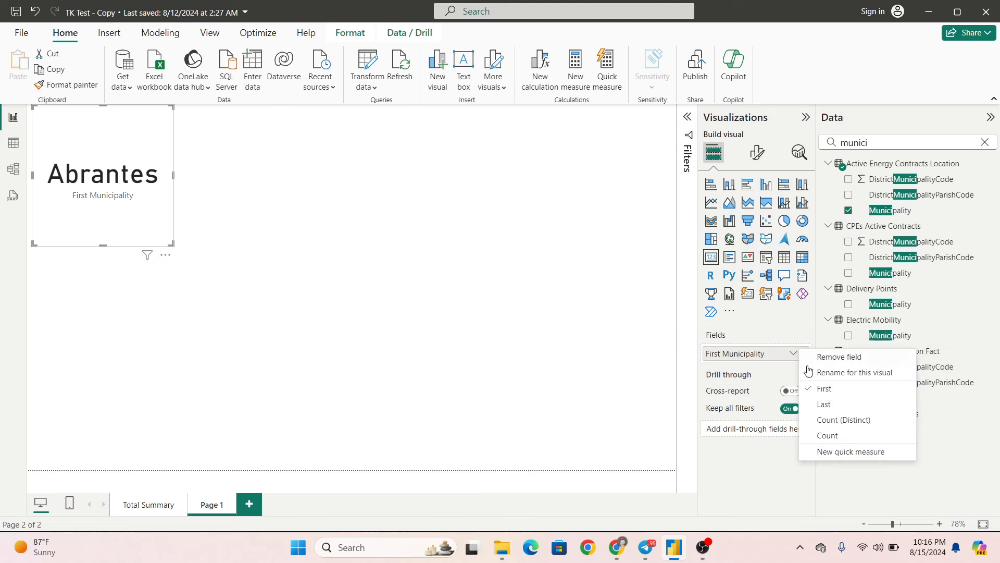
{"action": "left_click", "coordinate": [837, 436]}
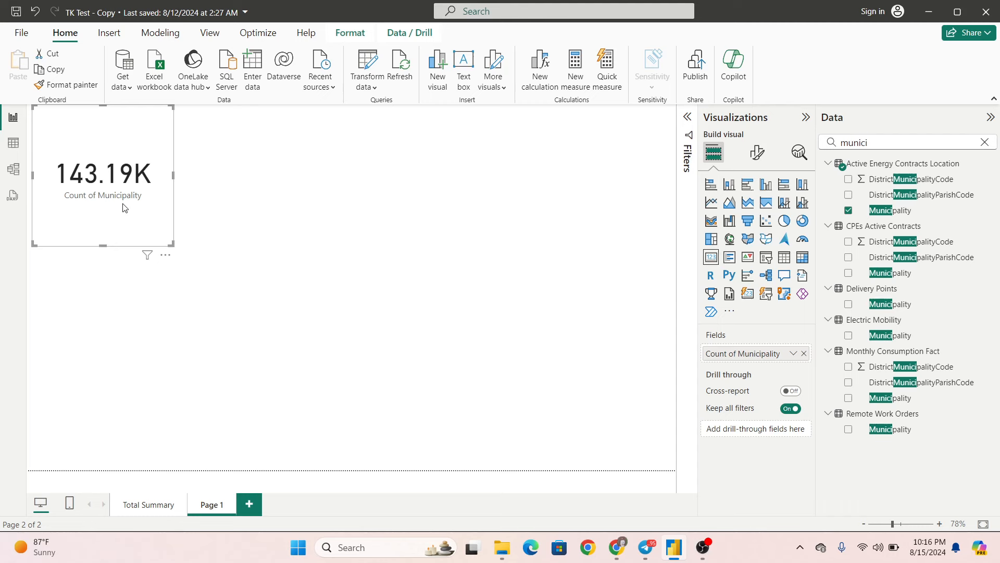
{"action": "left_click", "coordinate": [126, 305]}
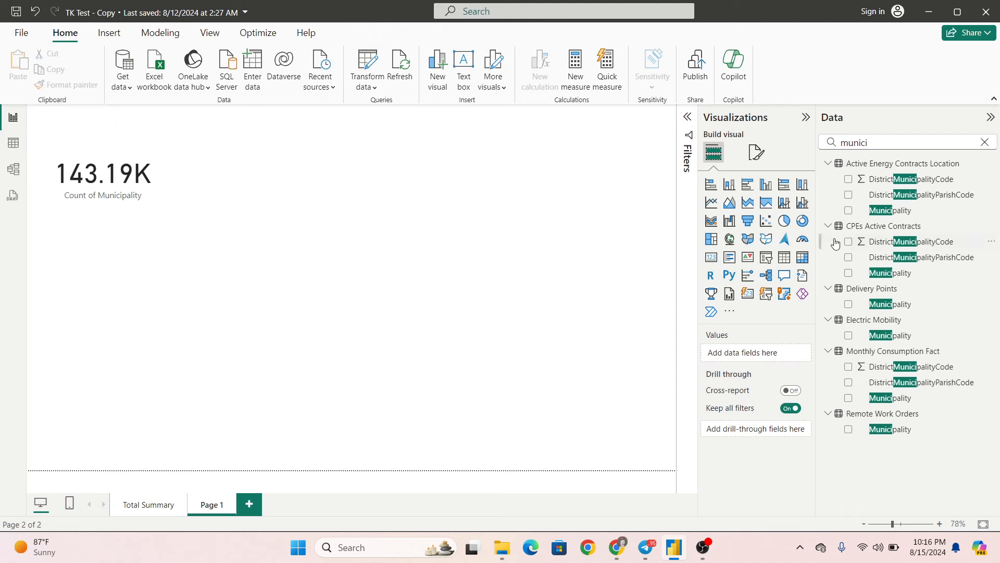
Copy the Count of Municipality card and paste four duplicates onto the page.
{"action": "left_click", "coordinate": [118, 172]}
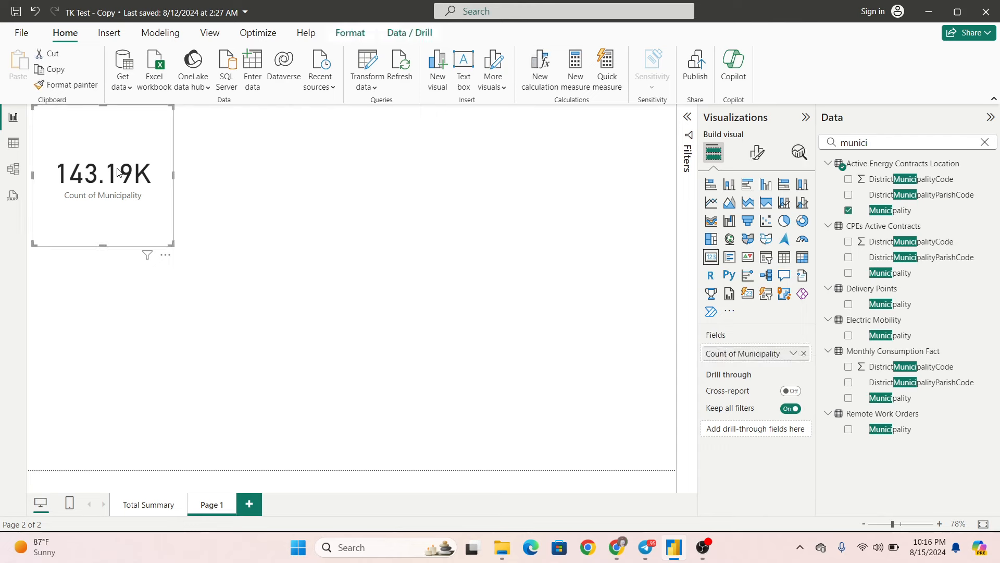
{"action": "key", "text": "ctrl+c"}
{"action": "key", "text": "ctrl+v"}
{"action": "key", "text": "ctrl+v"}
{"action": "key", "text": "ctrl+v"}
{"action": "key", "text": "ctrl+v"}
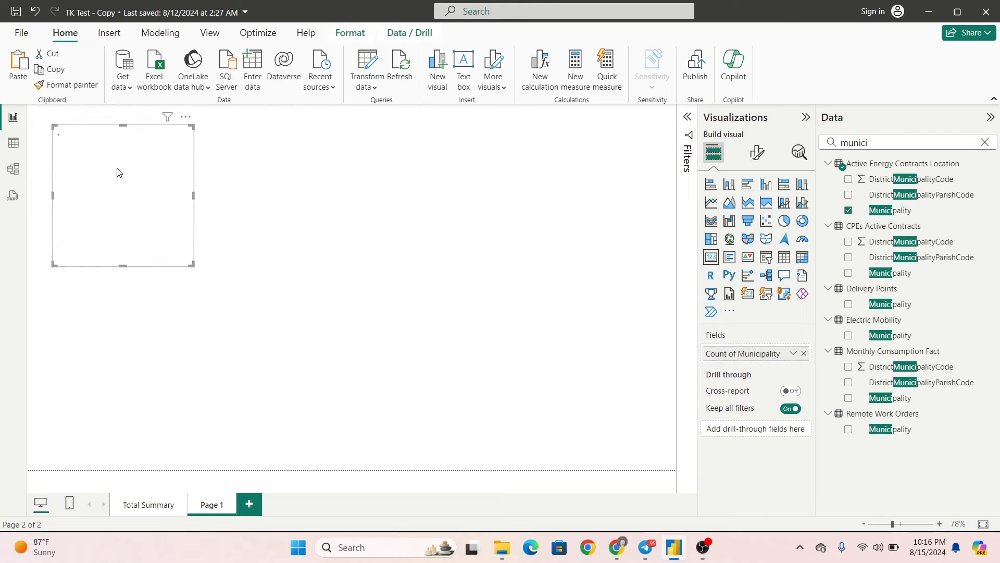
Spread the four duplicated cards across the canvas so that none covers the original card.
{"action": "left_click_drag", "start_coordinate": [118, 171], "coordinate": [433, 196]}
{"action": "right_click", "coordinate": [443, 196]}
{"action": "left_click", "coordinate": [146, 152]}
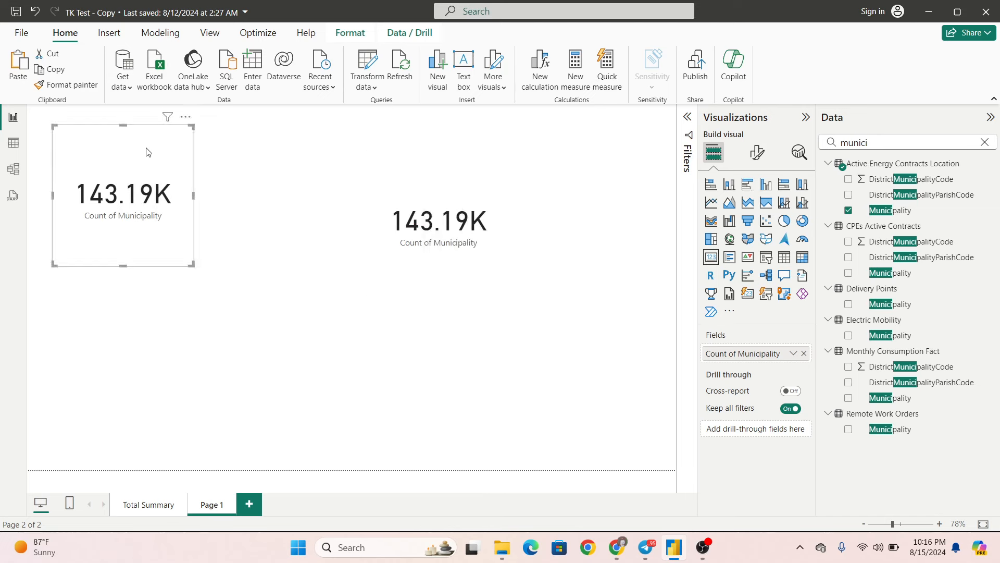
{"action": "left_click_drag", "start_coordinate": [146, 151], "coordinate": [299, 242]}
{"action": "left_click", "coordinate": [120, 169]}
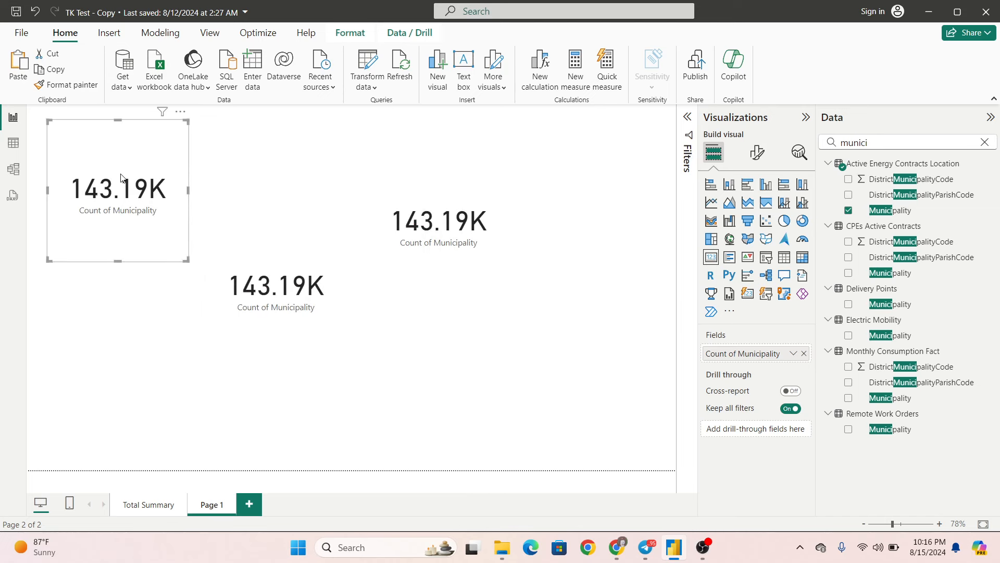
{"action": "left_click_drag", "start_coordinate": [120, 169], "coordinate": [123, 326]}
{"action": "right_click", "coordinate": [123, 326]}
{"action": "left_click", "coordinate": [124, 185]}
{"action": "left_click_drag", "start_coordinate": [124, 184], "coordinate": [272, 180]}
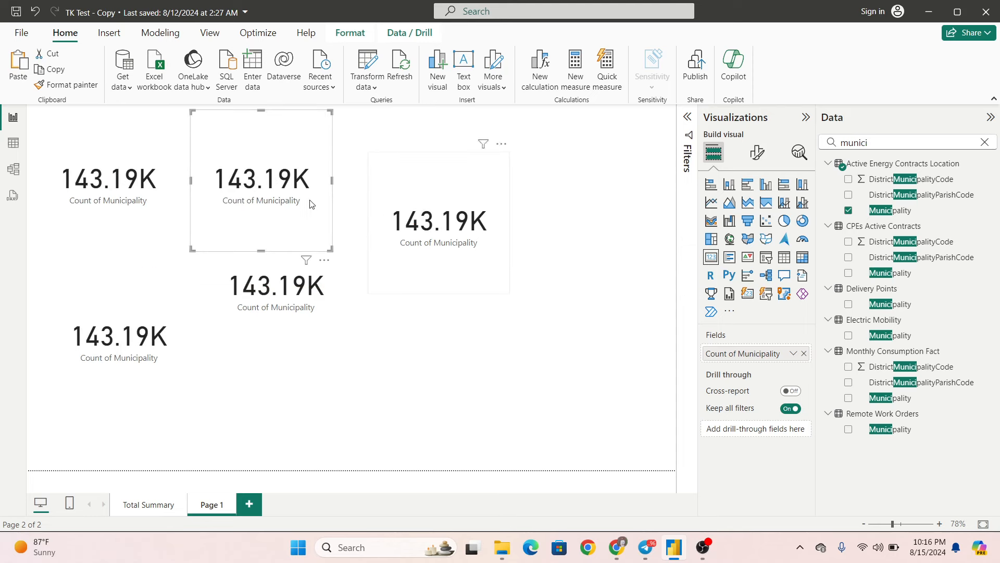
Replace the field in the card beside the original with Municipality from CPEs Active Contracts, aggregated as Count.
{"action": "left_click", "coordinate": [804, 353]}
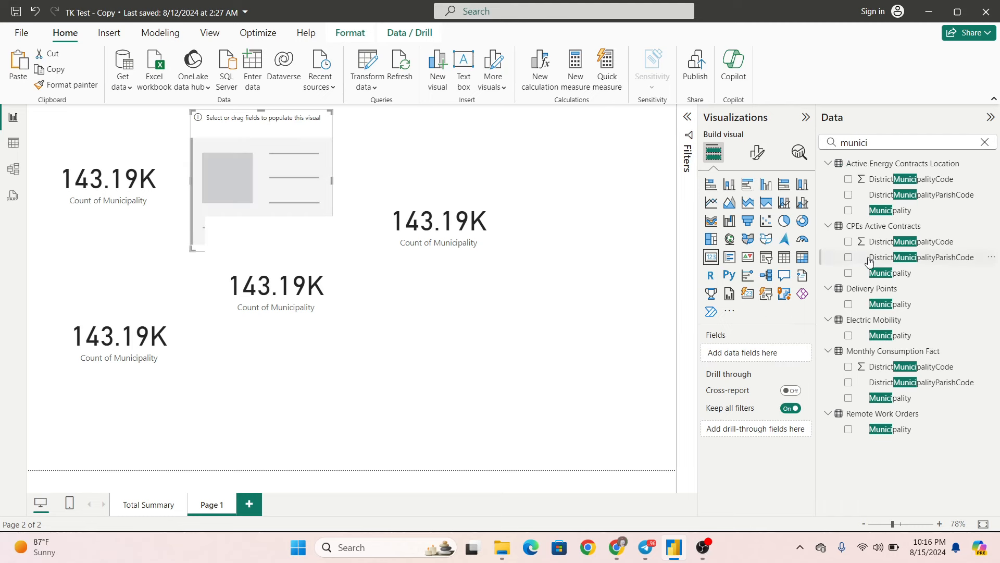
{"action": "left_click", "coordinate": [848, 273]}
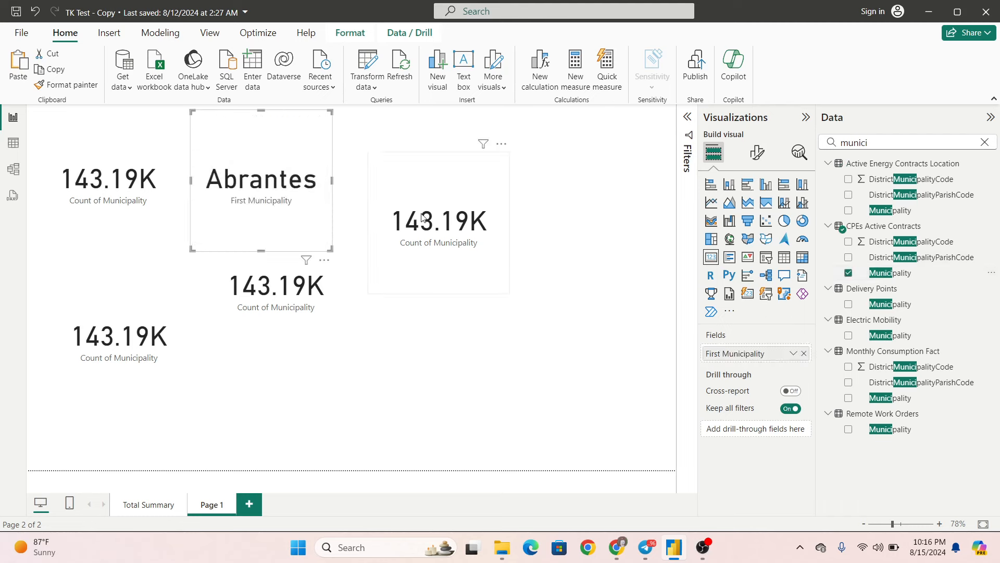
{"action": "left_click", "coordinate": [793, 353]}
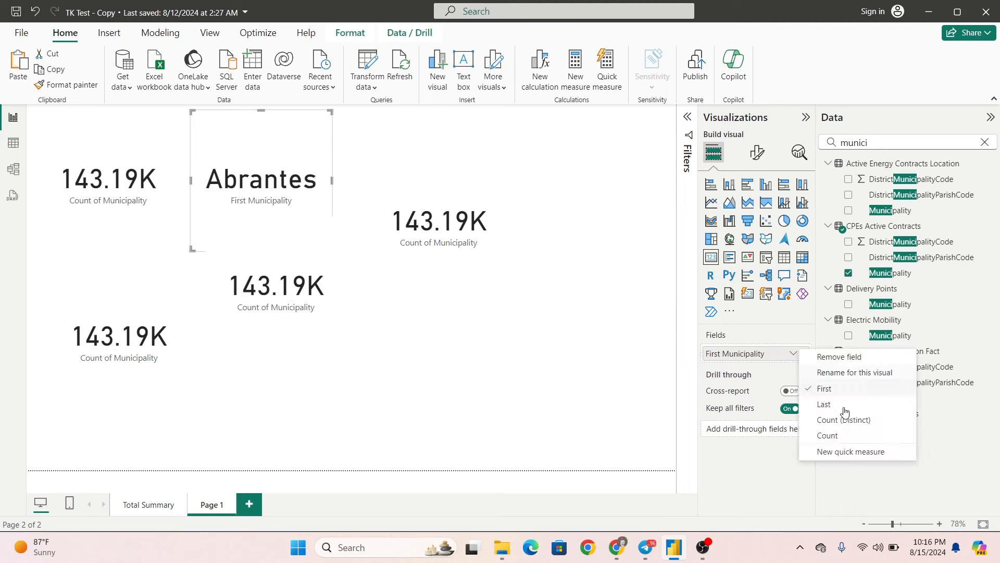
{"action": "left_click", "coordinate": [858, 435]}
Replace the field in the rightmost card with Municipality from Delivery Points, aggregated as Count.
{"action": "left_click", "coordinate": [456, 233]}
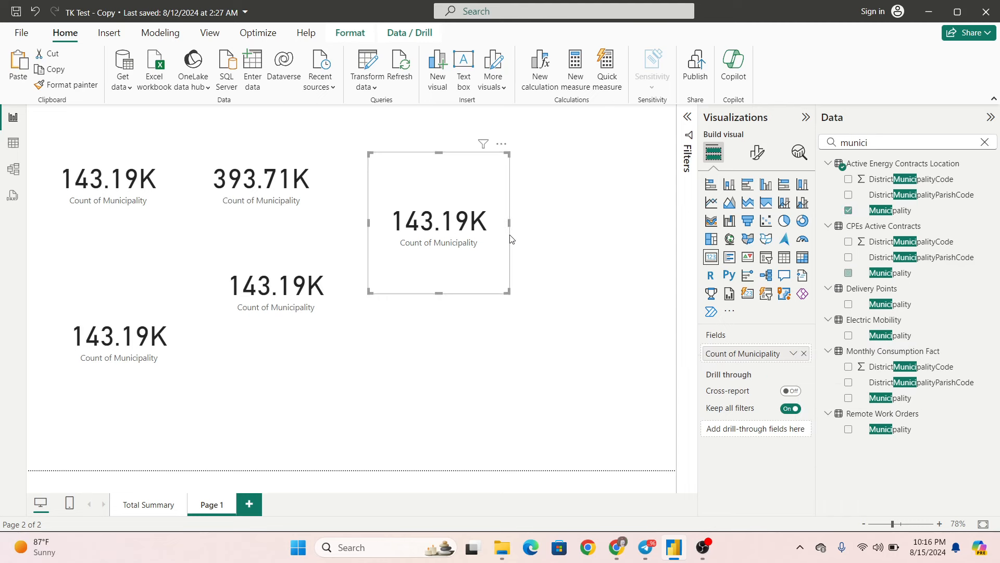
{"action": "left_click", "coordinate": [804, 353]}
{"action": "left_click", "coordinate": [848, 303]}
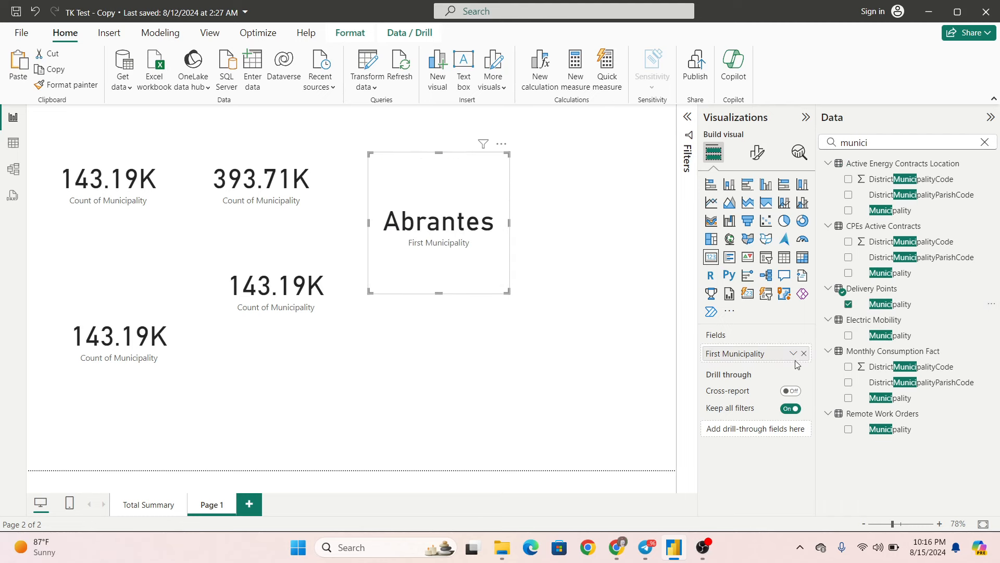
{"action": "left_click", "coordinate": [792, 355]}
{"action": "left_click", "coordinate": [833, 437]}
Replace the field in the middle card of the lower group with Municipality from Electric Mobility, aggregated as Count.
{"action": "left_click", "coordinate": [309, 286]}
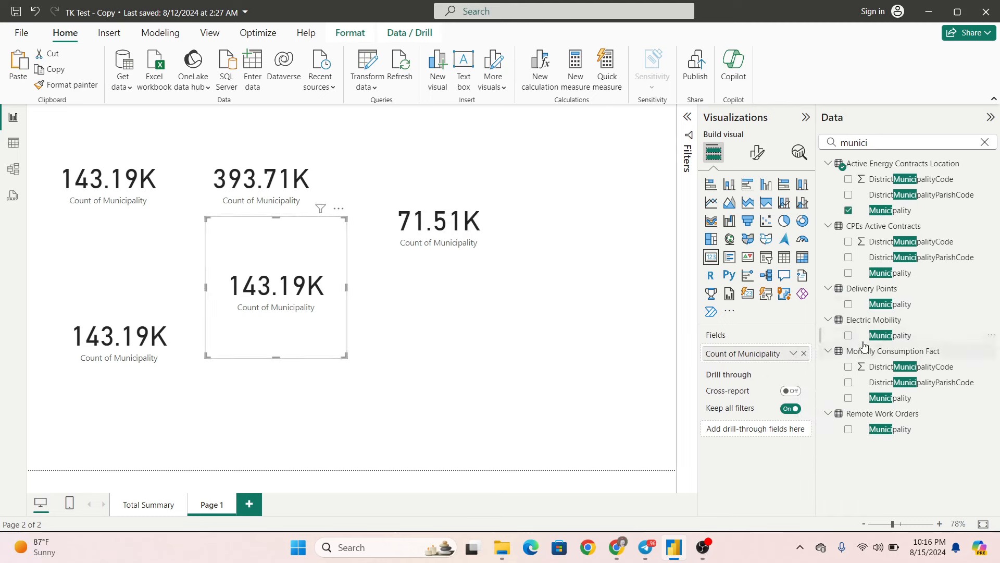
{"action": "left_click", "coordinate": [794, 353]}
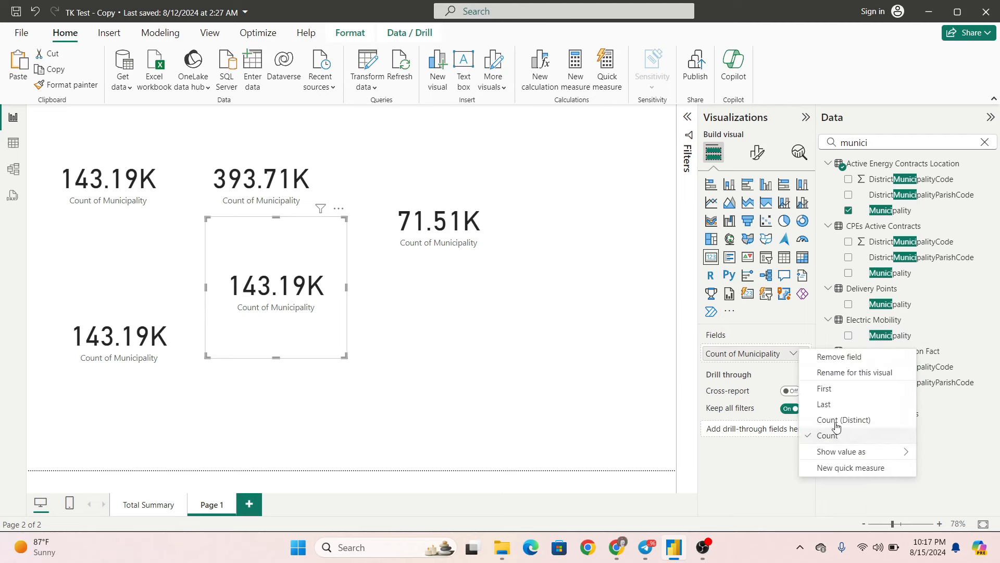
{"action": "left_click", "coordinate": [649, 360]}
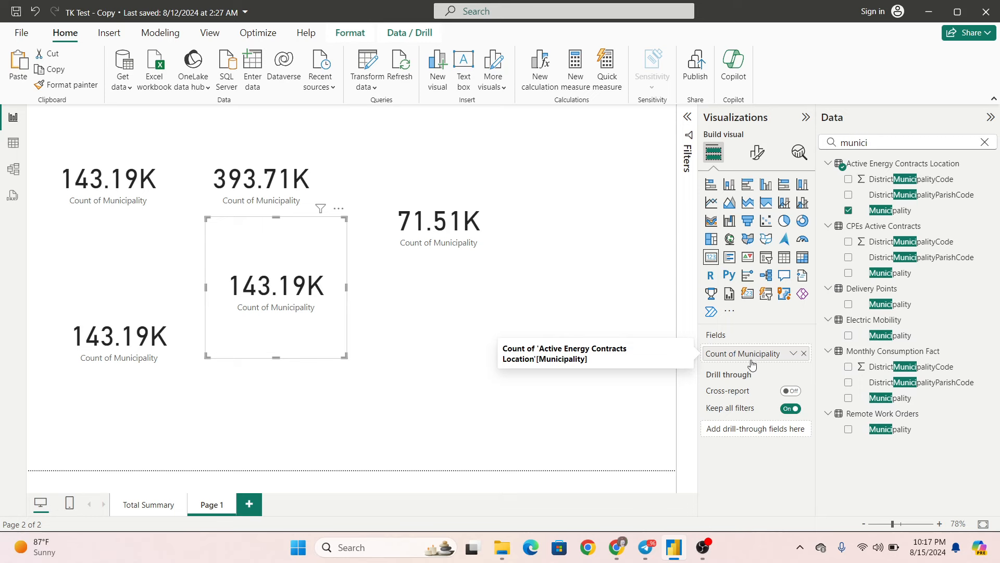
{"action": "left_click", "coordinate": [804, 354]}
{"action": "left_click", "coordinate": [849, 336]}
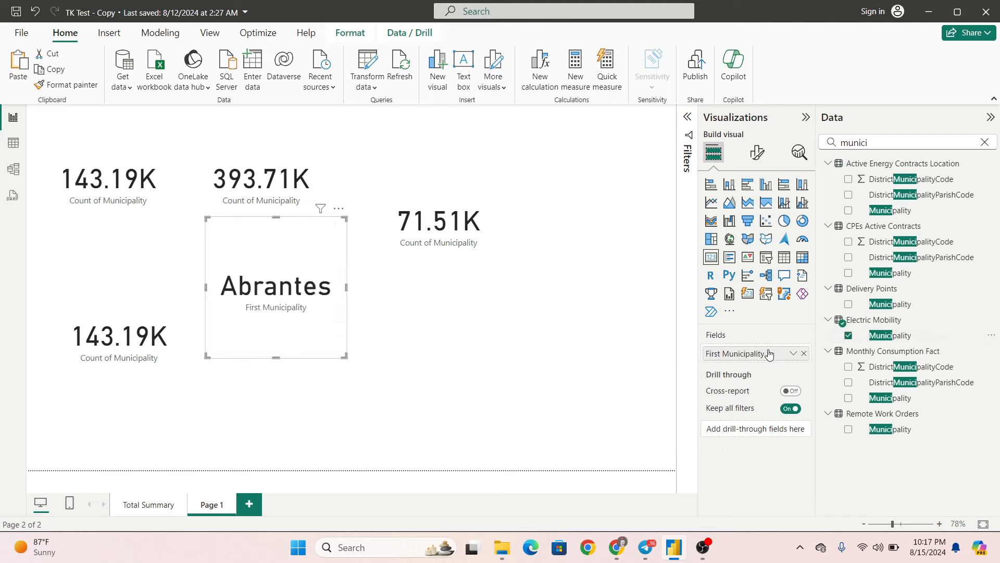
{"action": "left_click", "coordinate": [796, 354]}
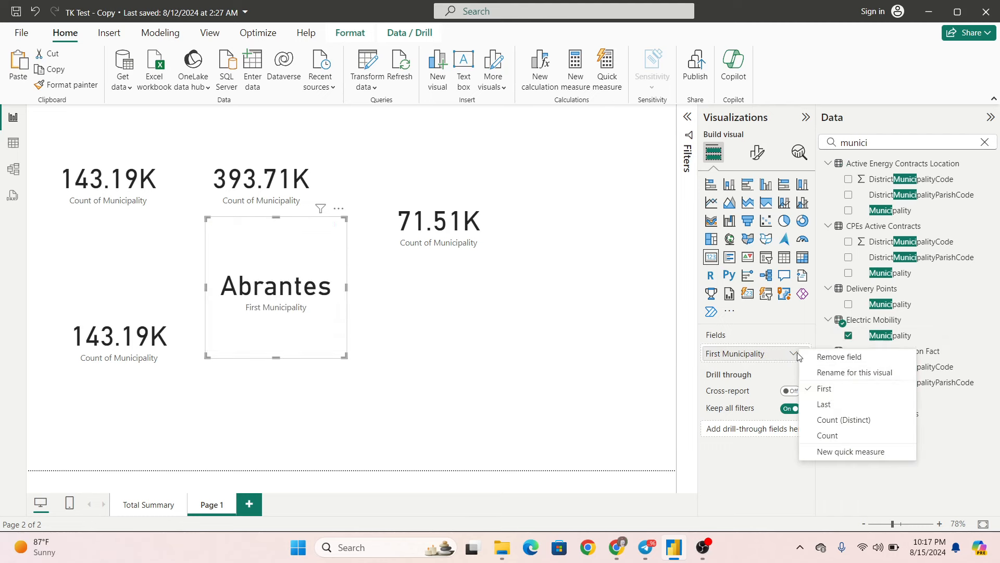
{"action": "left_click", "coordinate": [829, 435]}
Replace the field in the lower-left card with Municipality from Monthly Consumption Fact, aggregated as Count.
{"action": "left_click", "coordinate": [147, 343]}
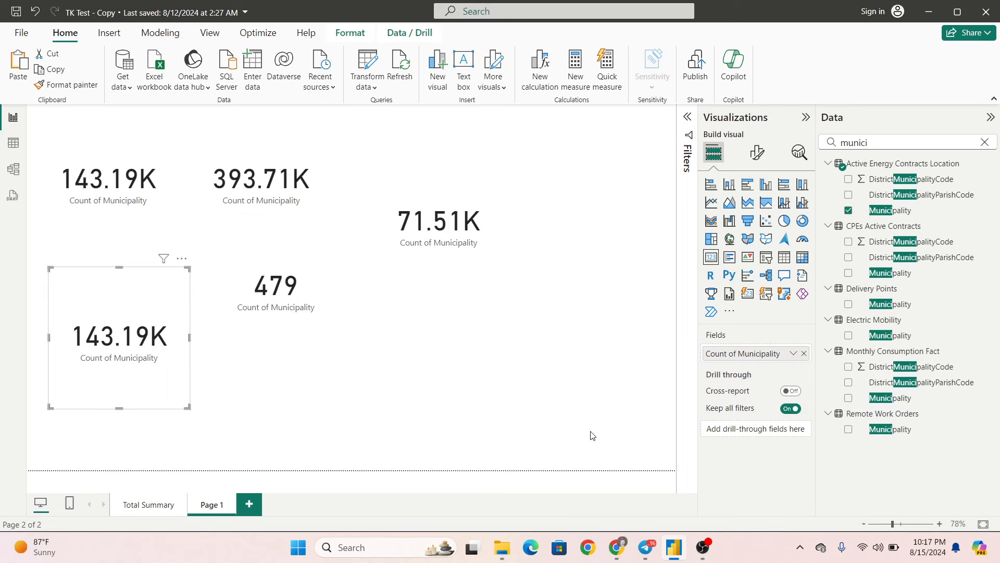
{"action": "left_click", "coordinate": [804, 354]}
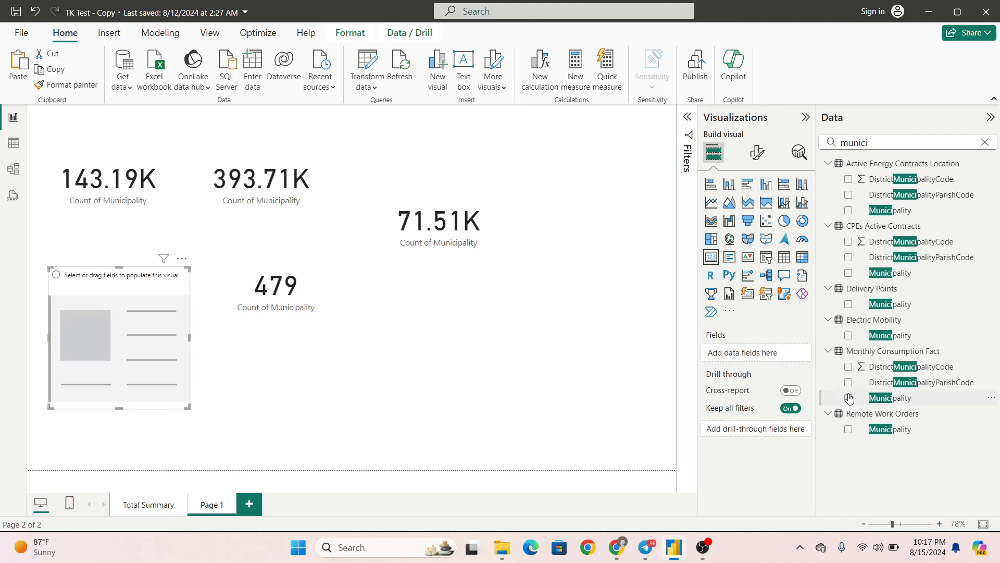
{"action": "left_click", "coordinate": [848, 398]}
{"action": "left_click", "coordinate": [794, 353]}
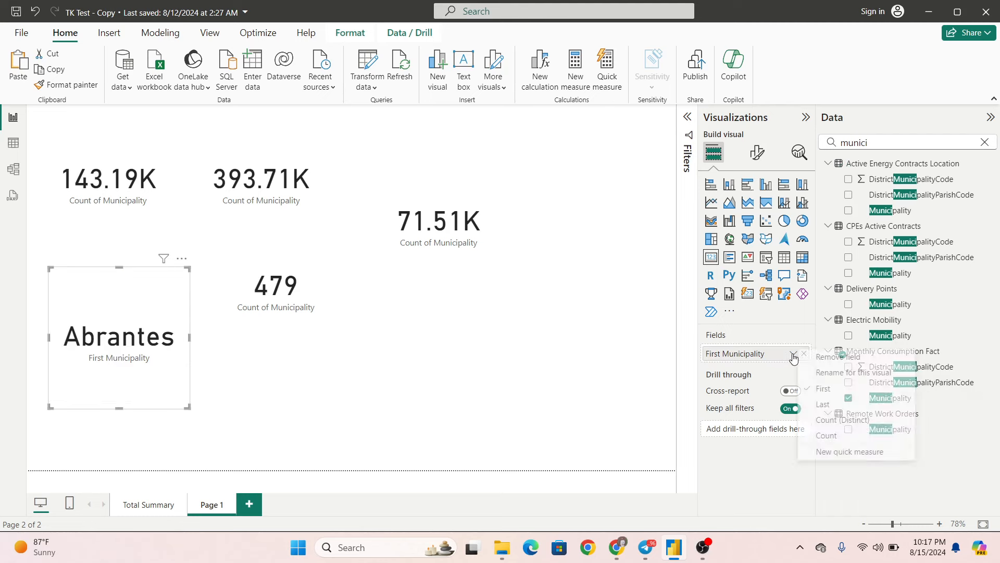
{"action": "left_click", "coordinate": [844, 436]}
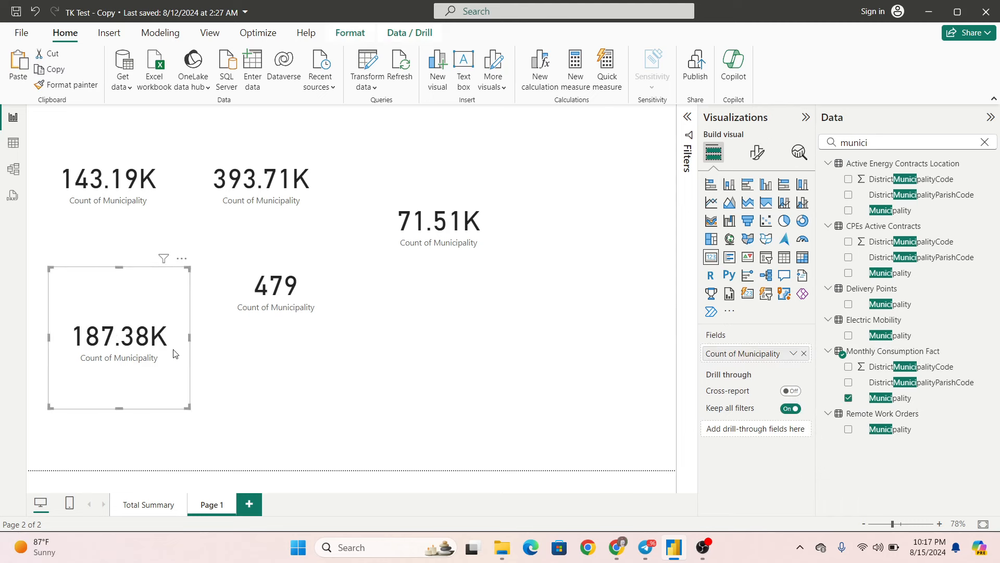
Paste another copy of the card and place it in the free area below the Electric Mobility card.
{"action": "key", "text": "ctrl+v"}
{"action": "left_click_drag", "start_coordinate": [150, 350], "coordinate": [403, 404]}
{"action": "right_click", "coordinate": [403, 404]}
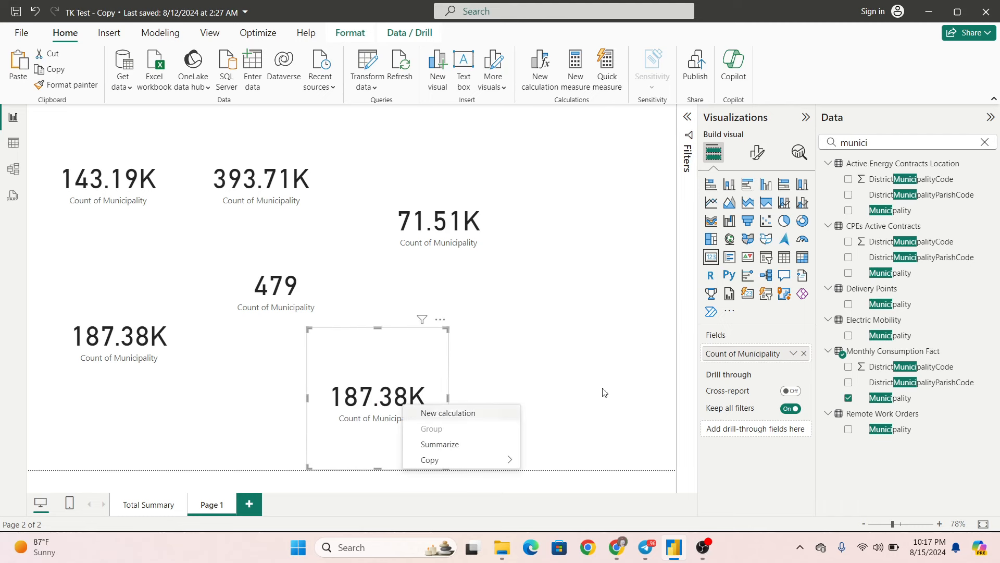
{"action": "left_click", "coordinate": [384, 373]}
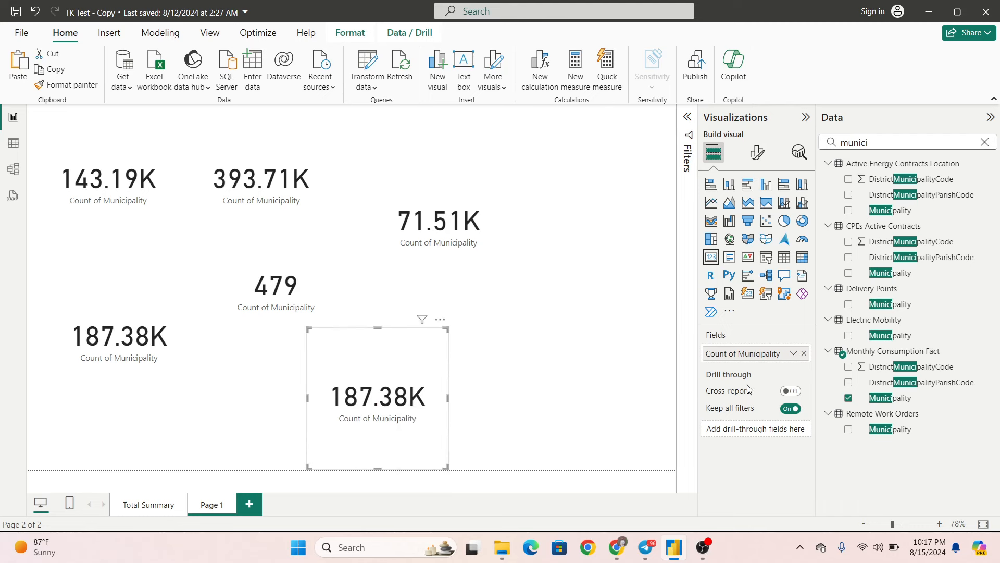
Replace the field in the newly pasted card with Municipality from Remote Work Orders, aggregated as Count.
{"action": "left_click", "coordinate": [804, 353]}
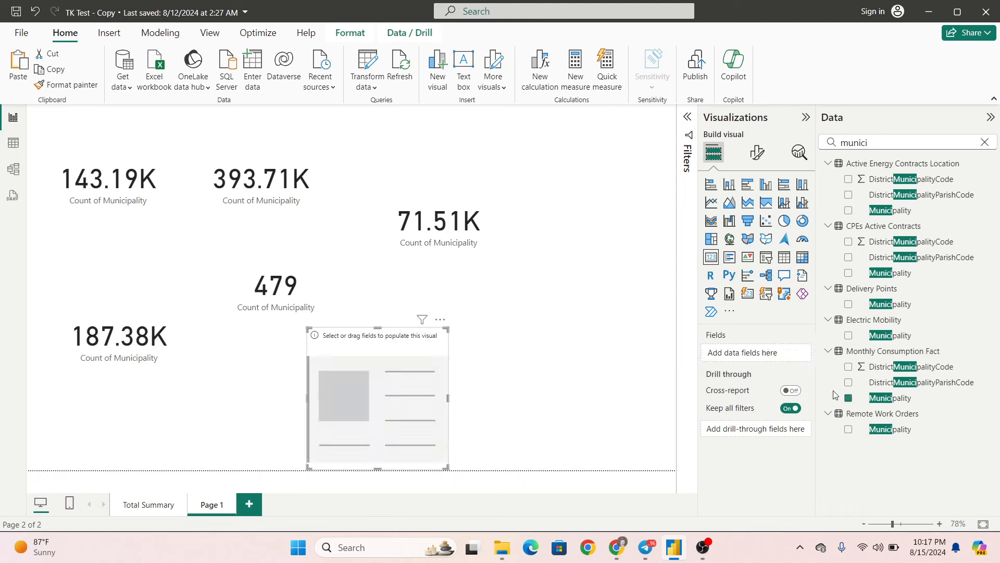
{"action": "left_click", "coordinate": [850, 431]}
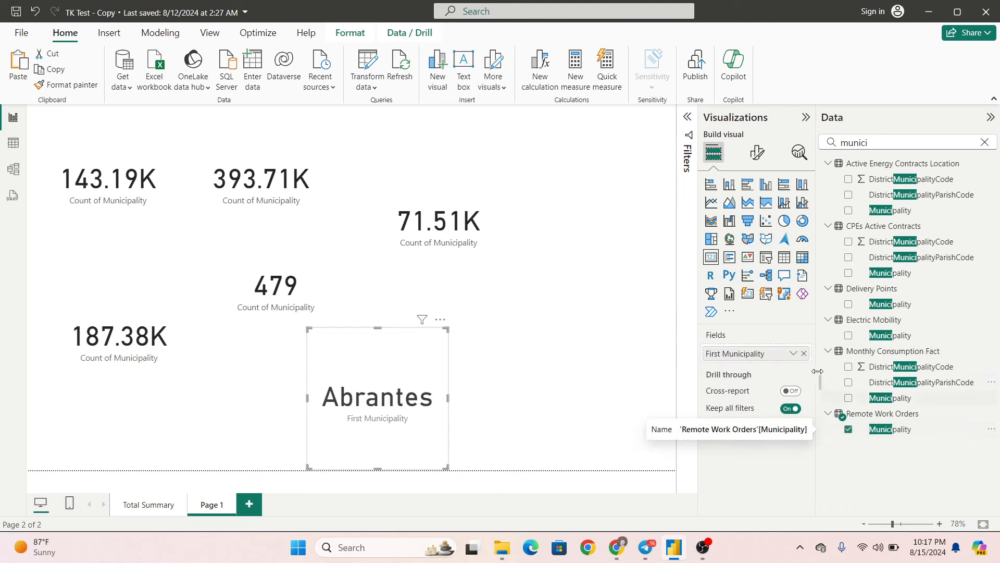
{"action": "left_click", "coordinate": [793, 356]}
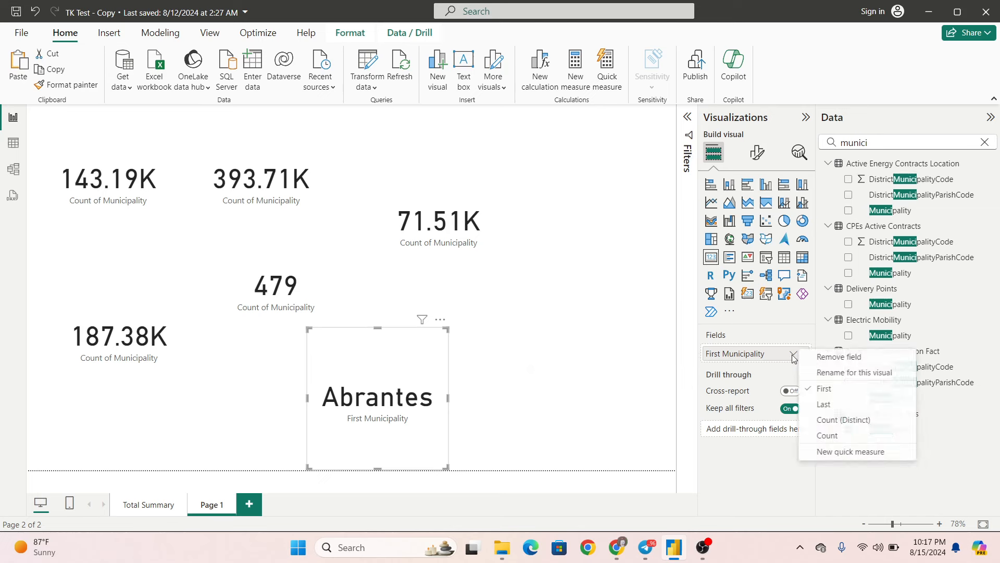
{"action": "left_click", "coordinate": [828, 436]}
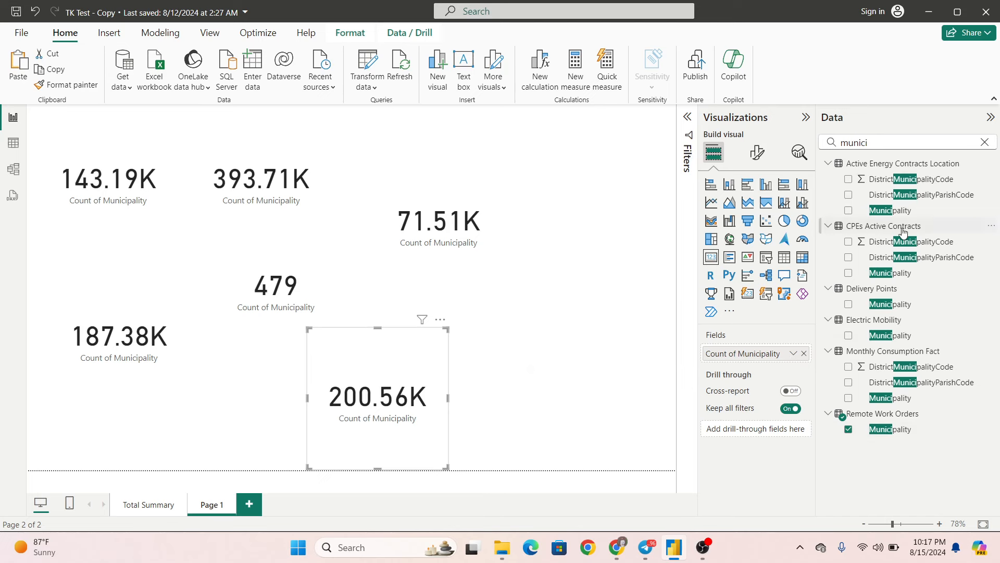
Set the Municipality aggregation to Count (Distinct) in the Active Energy Contracts Location and CPEs Active Contracts cards.
{"action": "left_click", "coordinate": [91, 177]}
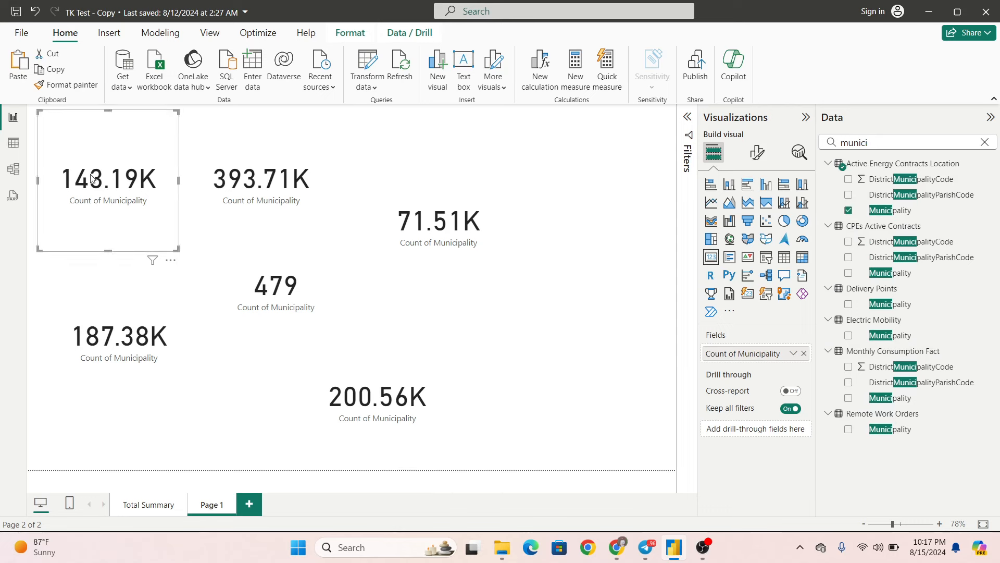
{"action": "left_click", "coordinate": [793, 354]}
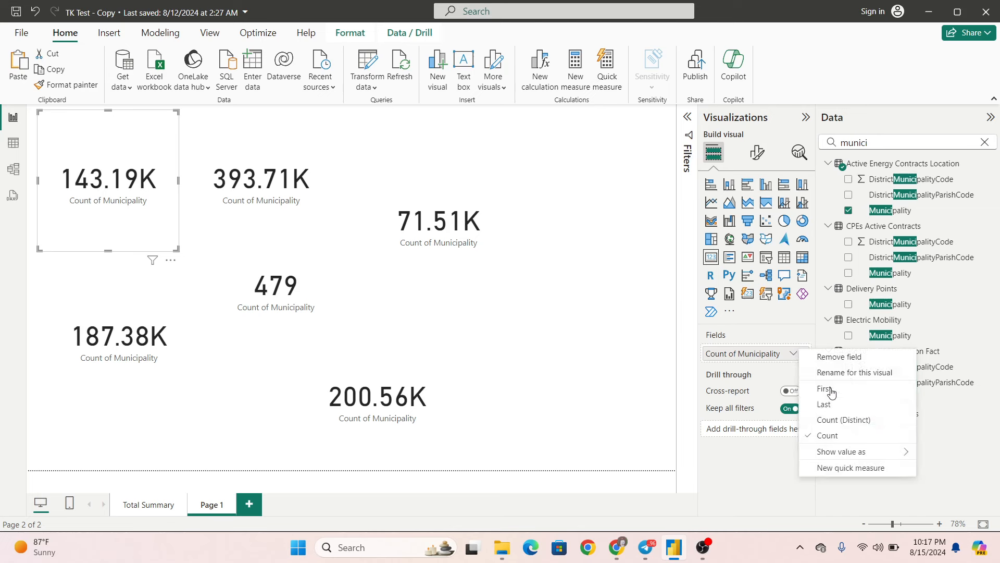
{"action": "left_click", "coordinate": [869, 425]}
{"action": "left_click", "coordinate": [271, 188]}
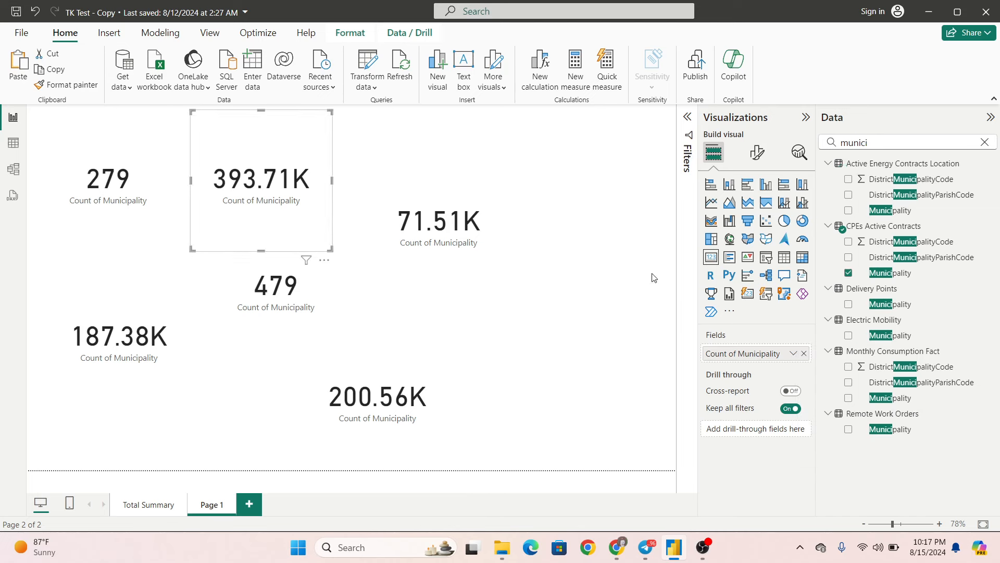
{"action": "left_click", "coordinate": [793, 353]}
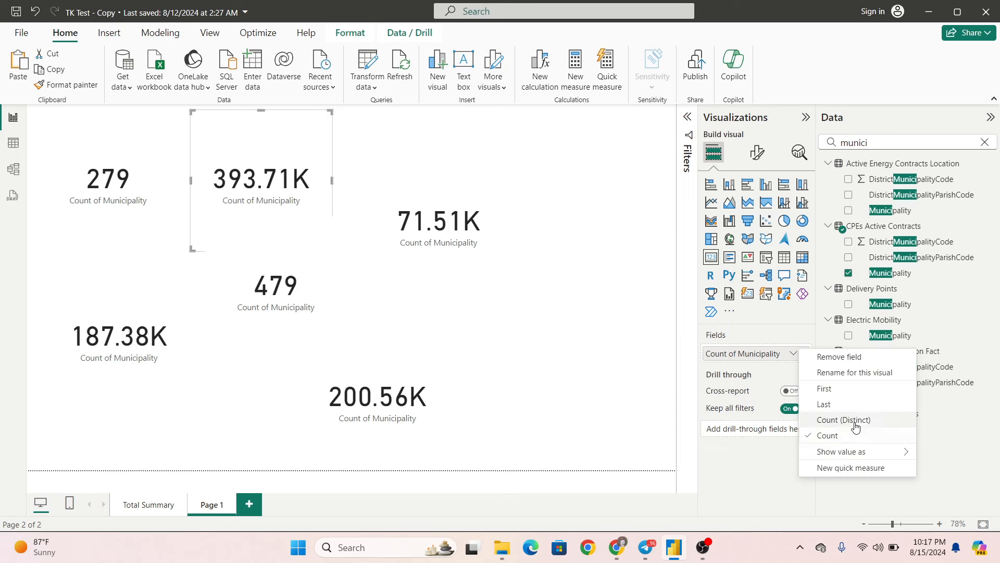
{"action": "left_click", "coordinate": [855, 424]}
Set the Municipality aggregation to Count (Distinct) in the Delivery Points and Monthly Consumption Fact cards.
{"action": "left_click", "coordinate": [427, 208]}
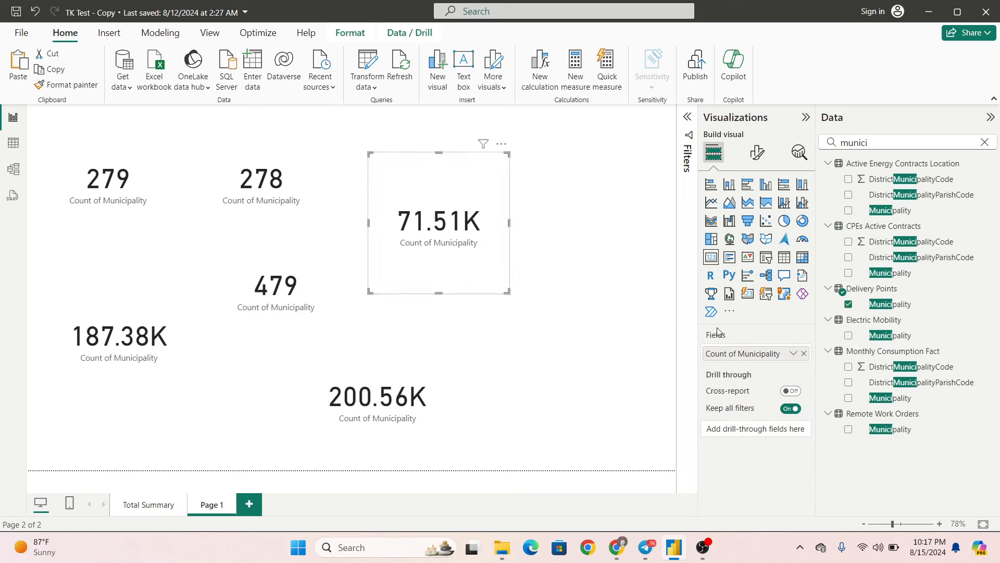
{"action": "left_click", "coordinate": [793, 354]}
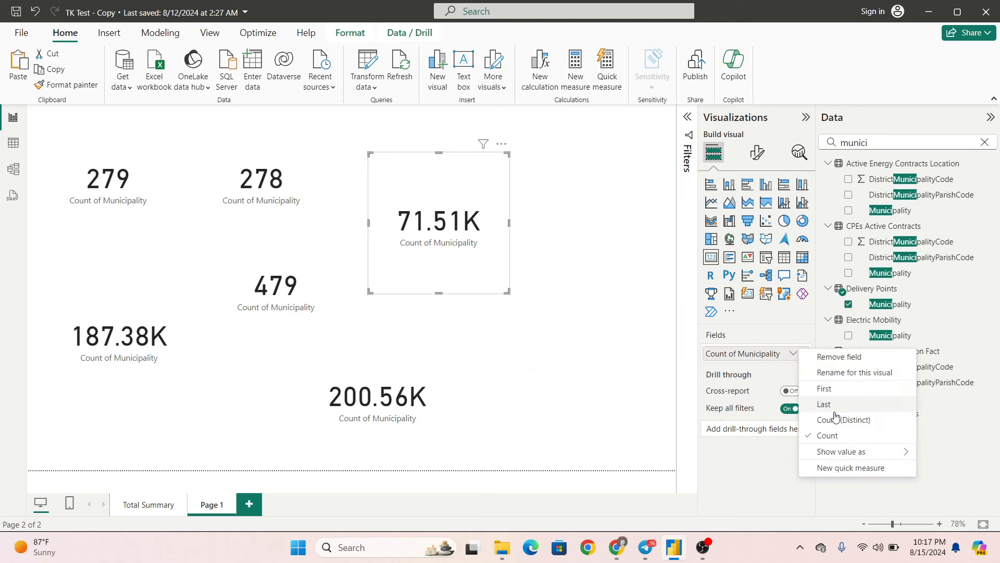
{"action": "left_click", "coordinate": [832, 418]}
{"action": "left_click", "coordinate": [110, 332]}
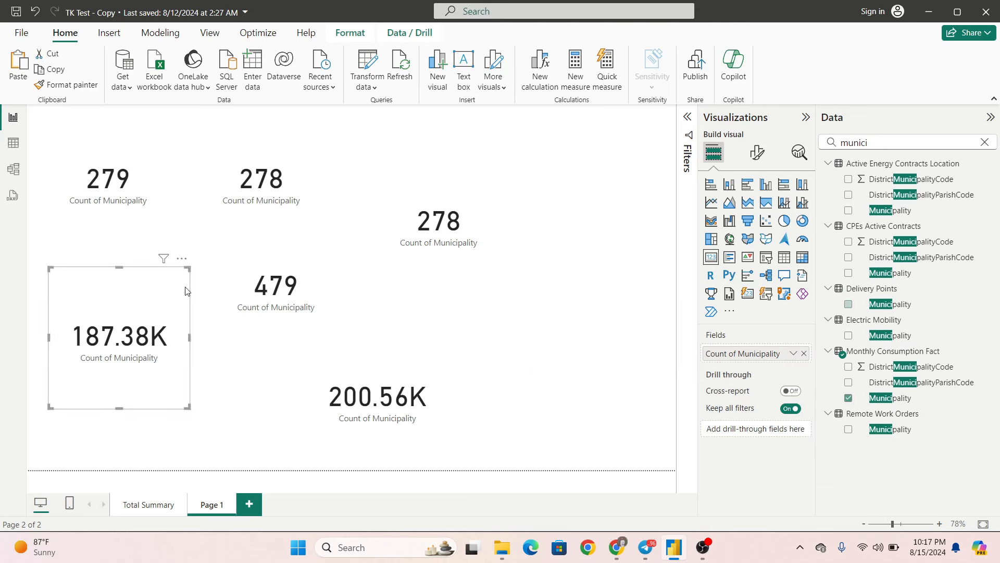
{"action": "left_click", "coordinate": [793, 354]}
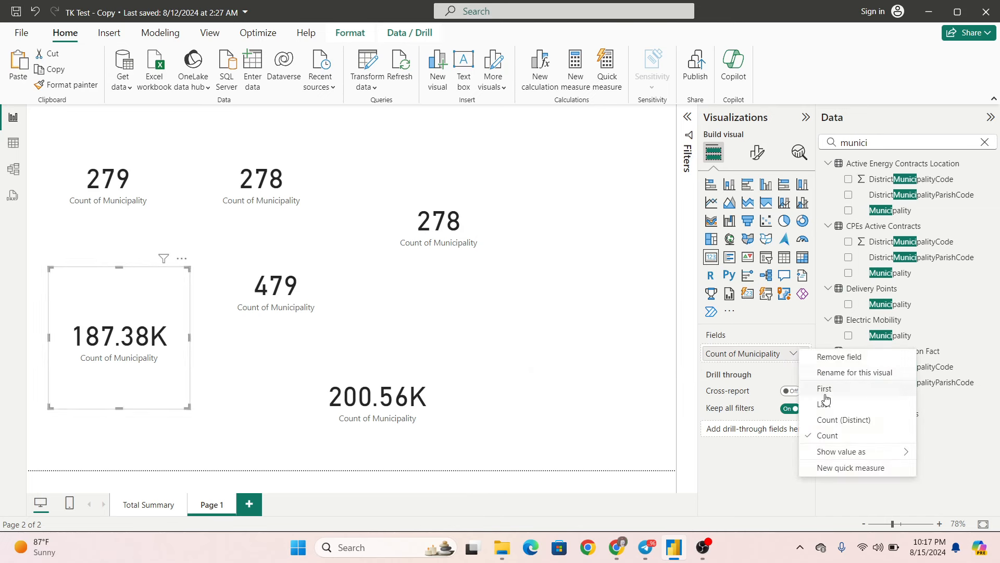
{"action": "left_click", "coordinate": [834, 419]}
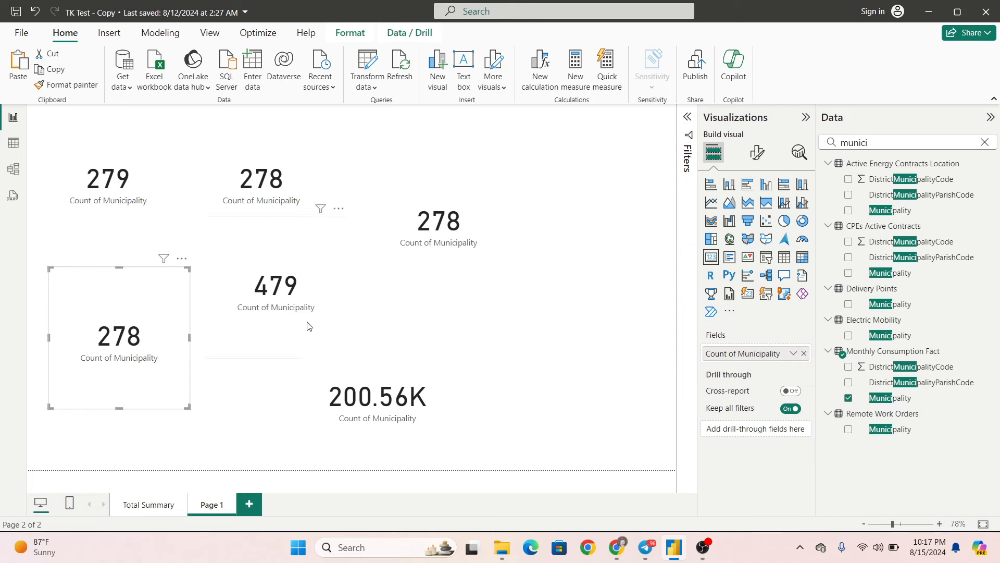
Set the Municipality aggregation to Count (Distinct) in the Remote Work Orders and Electric Mobility cards.
{"action": "left_click", "coordinate": [377, 437]}
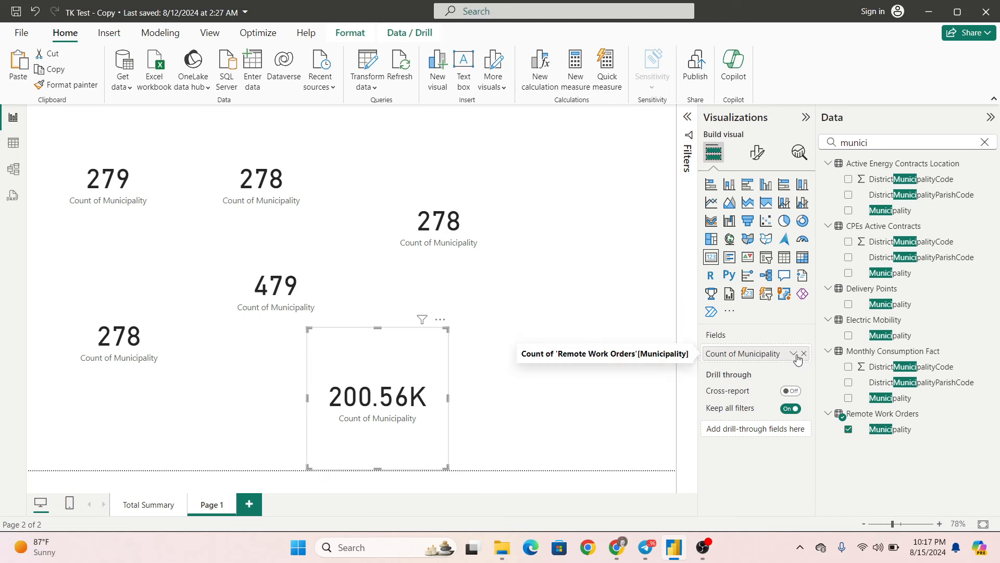
{"action": "left_click", "coordinate": [799, 358]}
{"action": "left_click", "coordinate": [873, 419]}
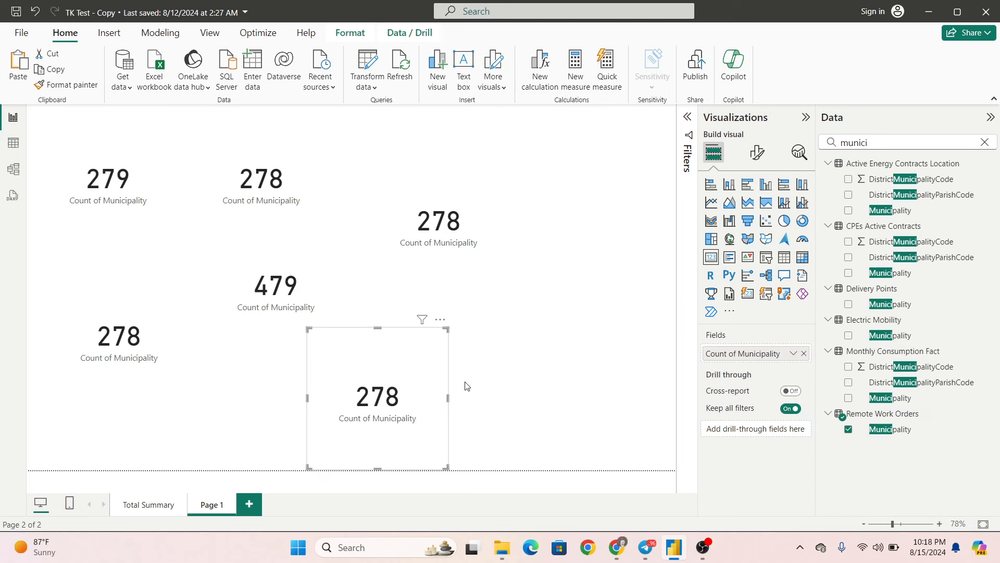
{"action": "left_click", "coordinate": [238, 253]}
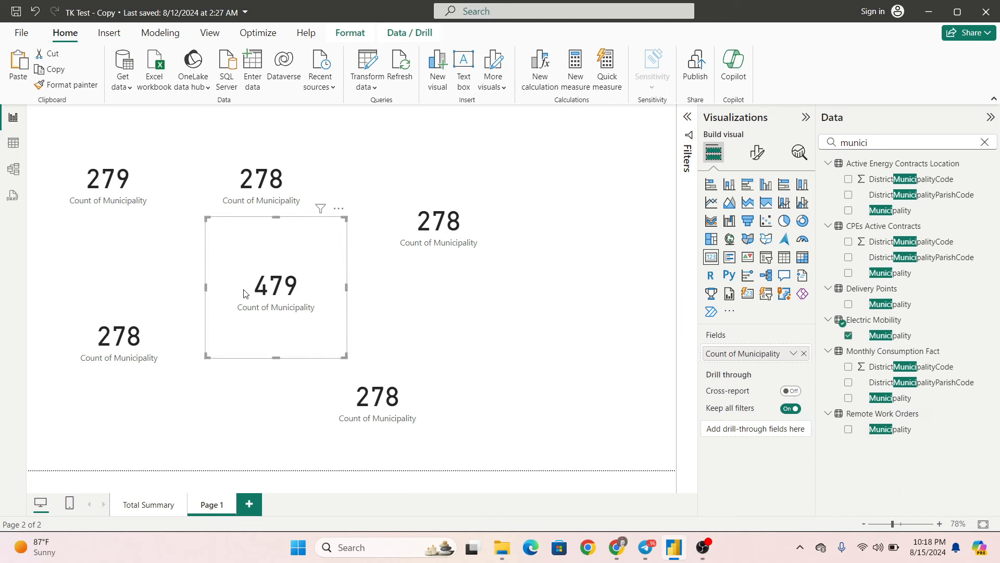
{"action": "left_click", "coordinate": [794, 355]}
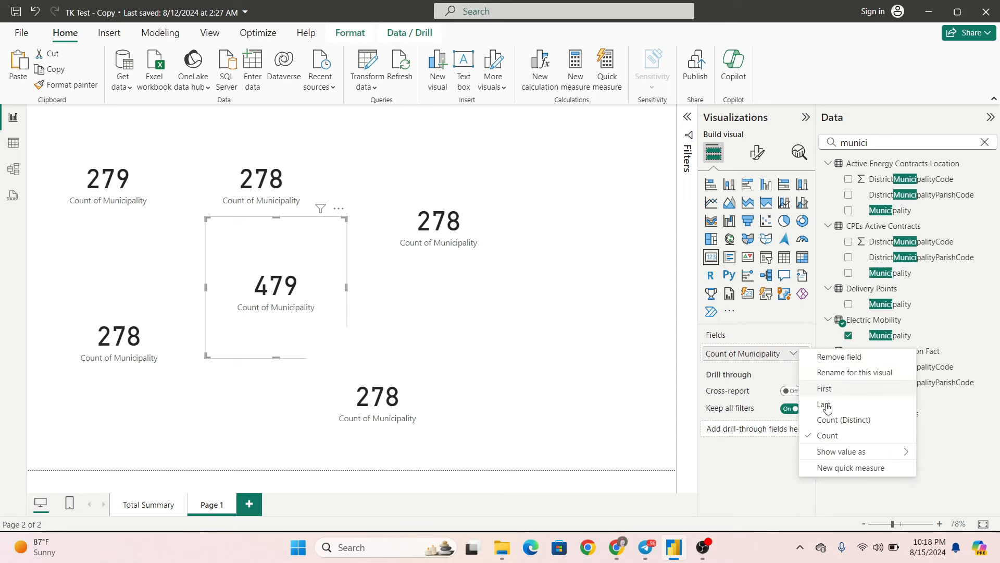
{"action": "left_click", "coordinate": [851, 436]}
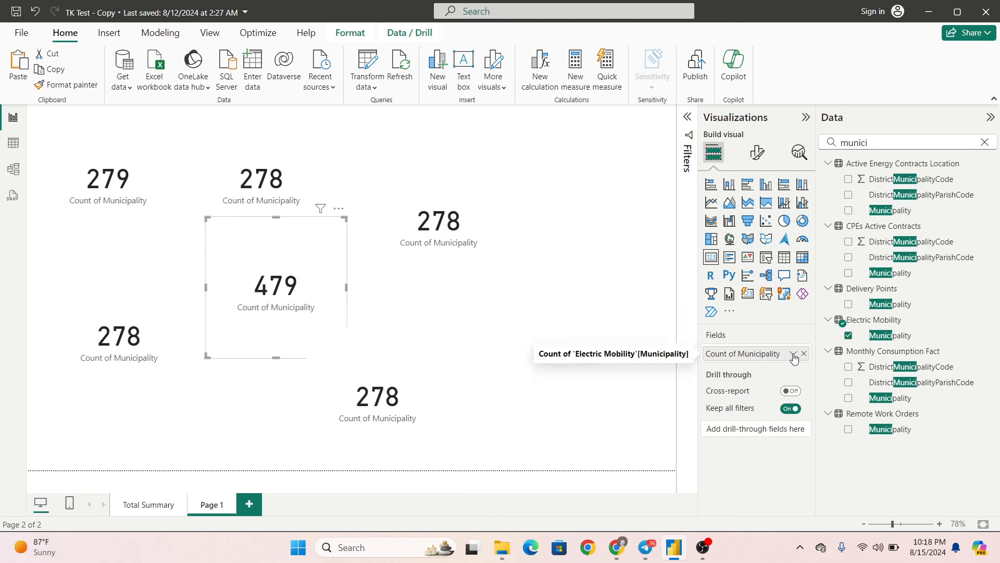
{"action": "left_click", "coordinate": [793, 354]}
{"action": "left_click", "coordinate": [833, 418]}
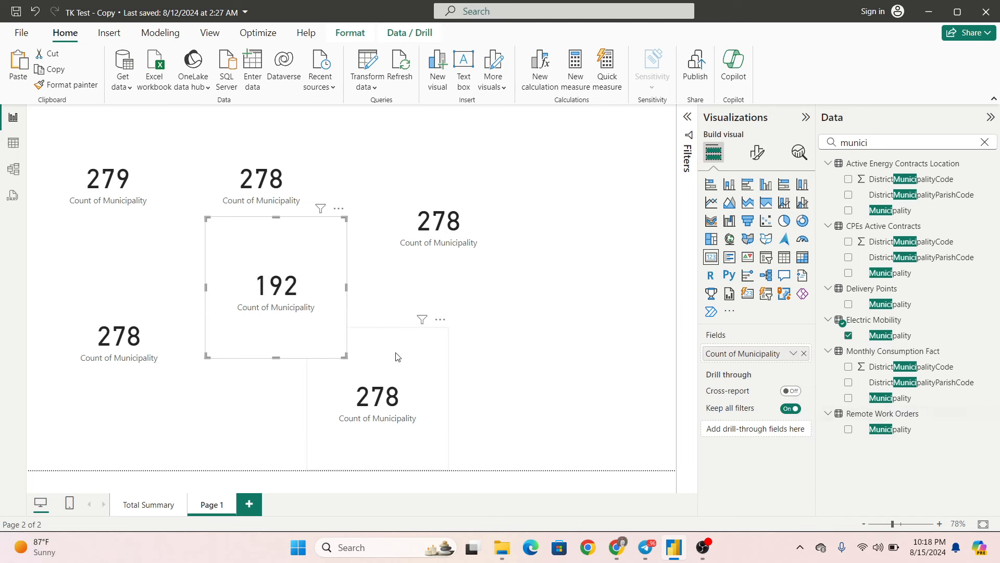
{"action": "left_click", "coordinate": [501, 341]}
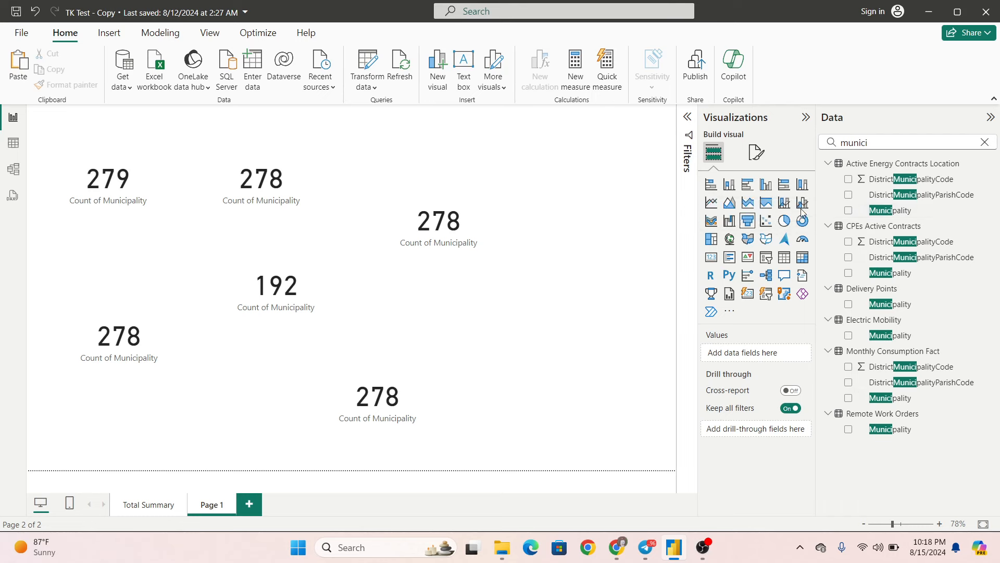
Switch the Active Energy Contracts Location card's Municipality aggregation back to Count.
{"action": "left_click", "coordinate": [88, 163]}
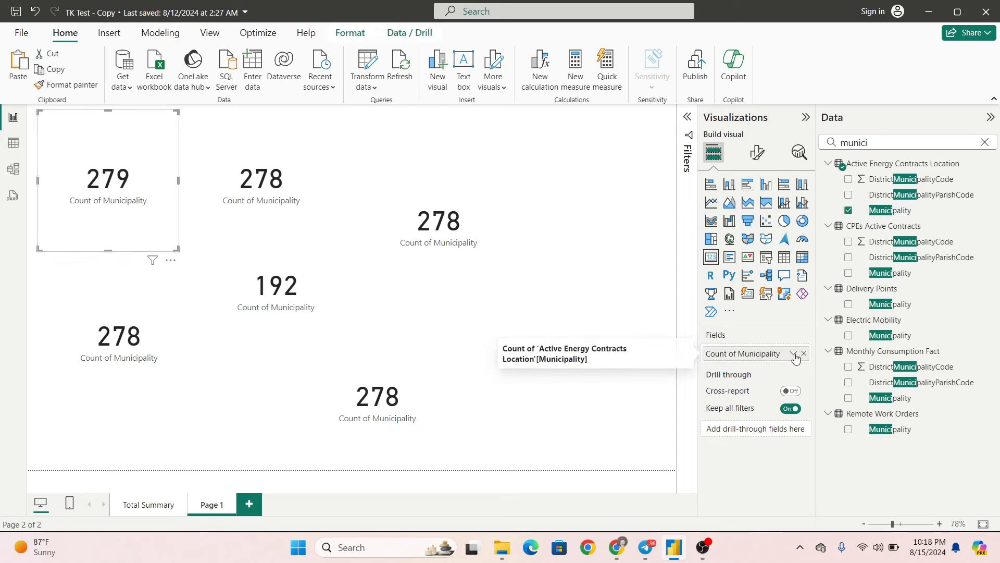
{"action": "left_click", "coordinate": [794, 354]}
{"action": "left_click", "coordinate": [845, 436]}
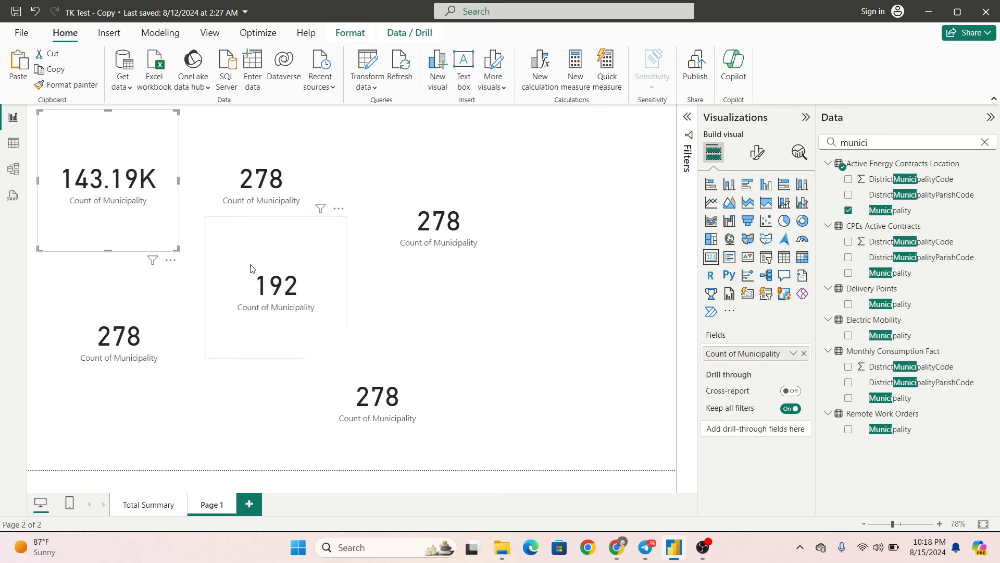
Delete all six Municipality count cards from Page 1.
{"action": "left_click", "coordinate": [261, 179], "text": "ctrl"}
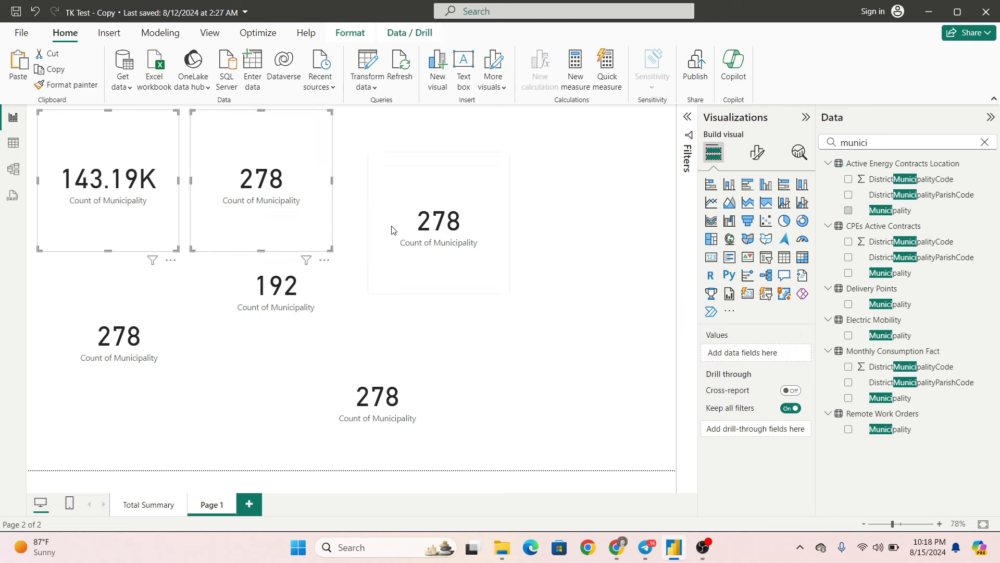
{"action": "left_click", "coordinate": [428, 240], "text": "ctrl"}
{"action": "left_click", "coordinate": [304, 290], "text": "ctrl"}
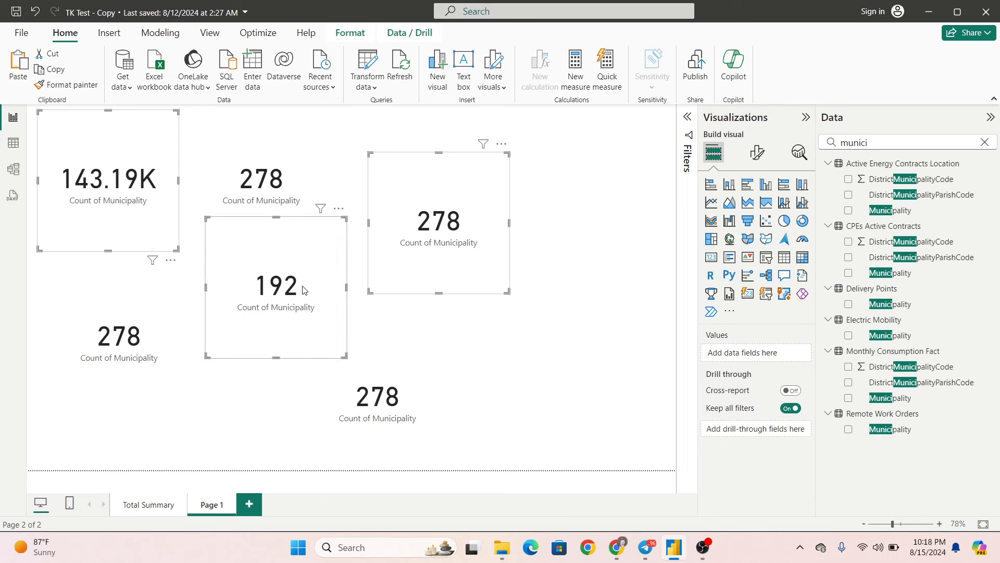
{"action": "left_click", "coordinate": [133, 313], "text": "ctrl"}
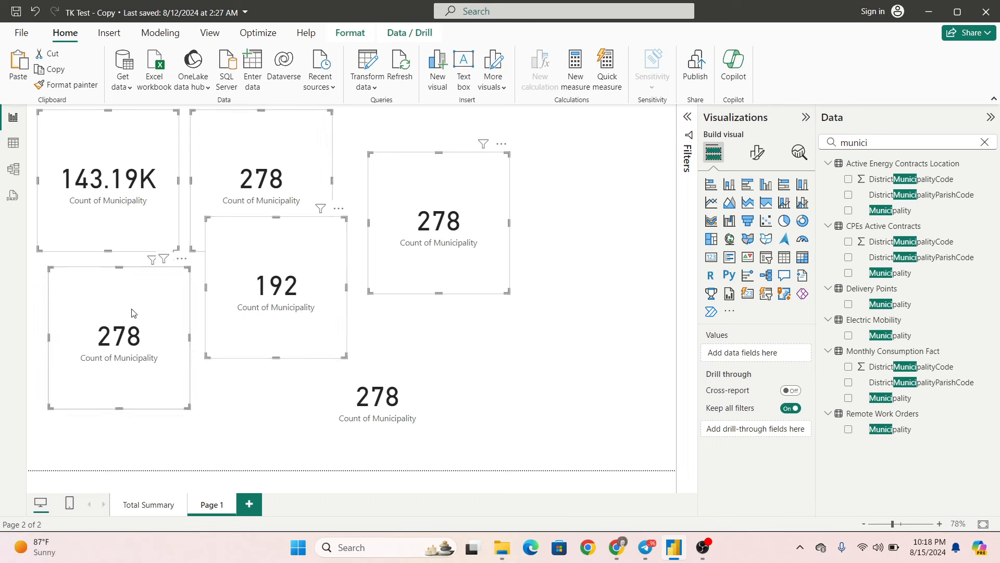
{"action": "left_click", "coordinate": [383, 411], "text": "ctrl"}
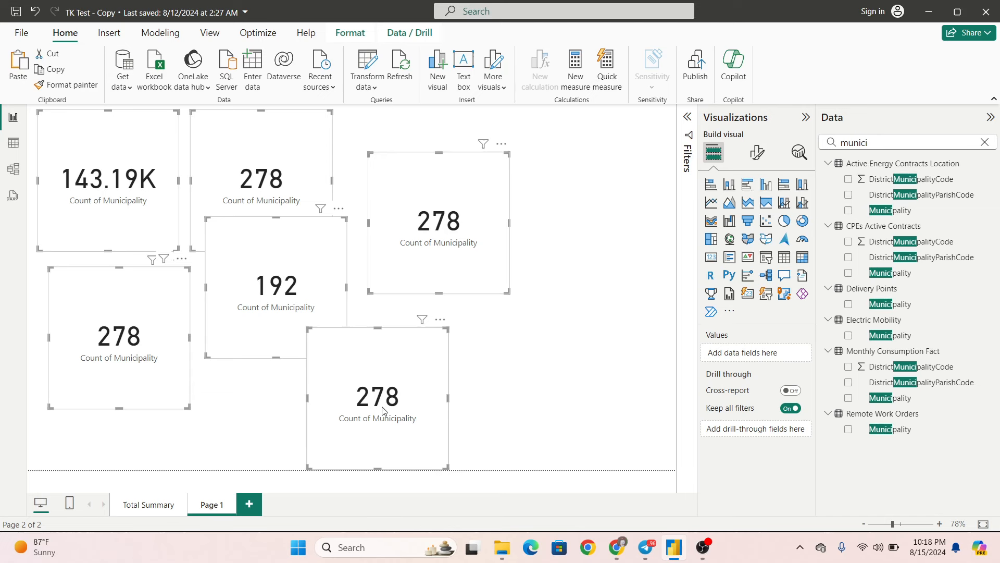
{"action": "key", "text": "Delete"}
{"action": "left_click", "coordinate": [119, 173]}
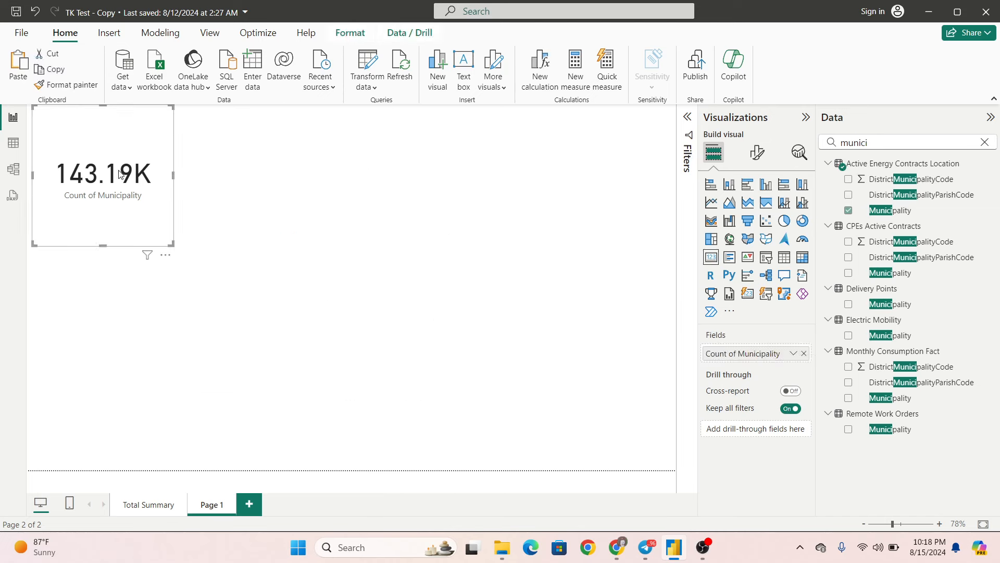
{"action": "key", "text": "Delete"}
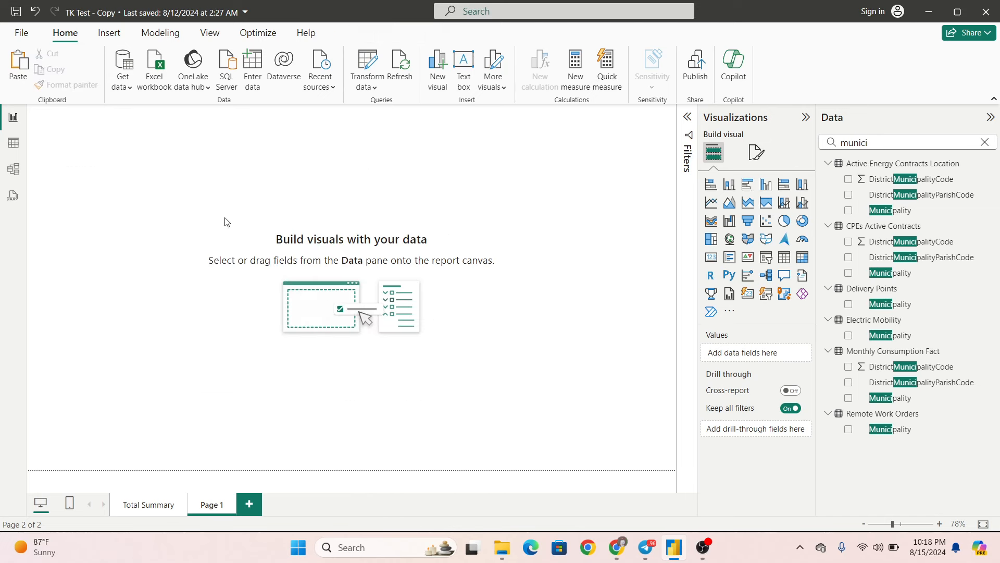
Set up a new model relationship from Active Energy Contracts Location to Remote Work Orders.
{"action": "left_click", "coordinate": [13, 169]}
{"action": "left_click", "coordinate": [432, 67]}
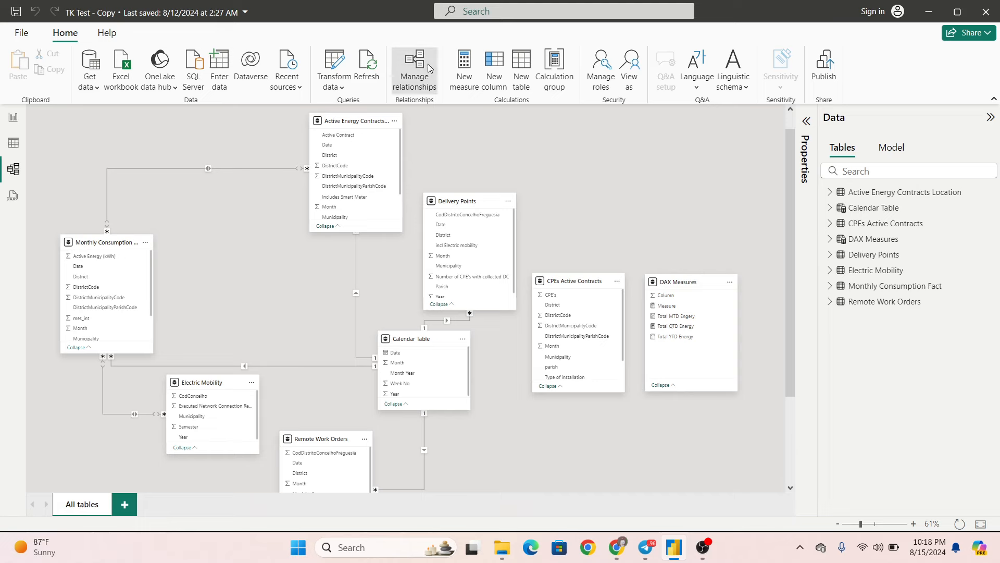
{"action": "left_click", "coordinate": [322, 86]}
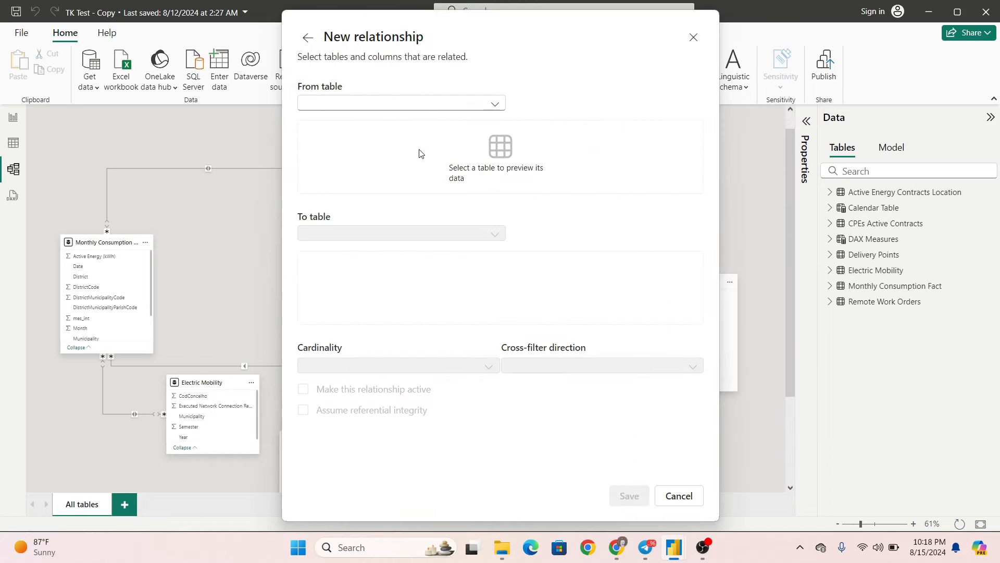
{"action": "left_click", "coordinate": [414, 108]}
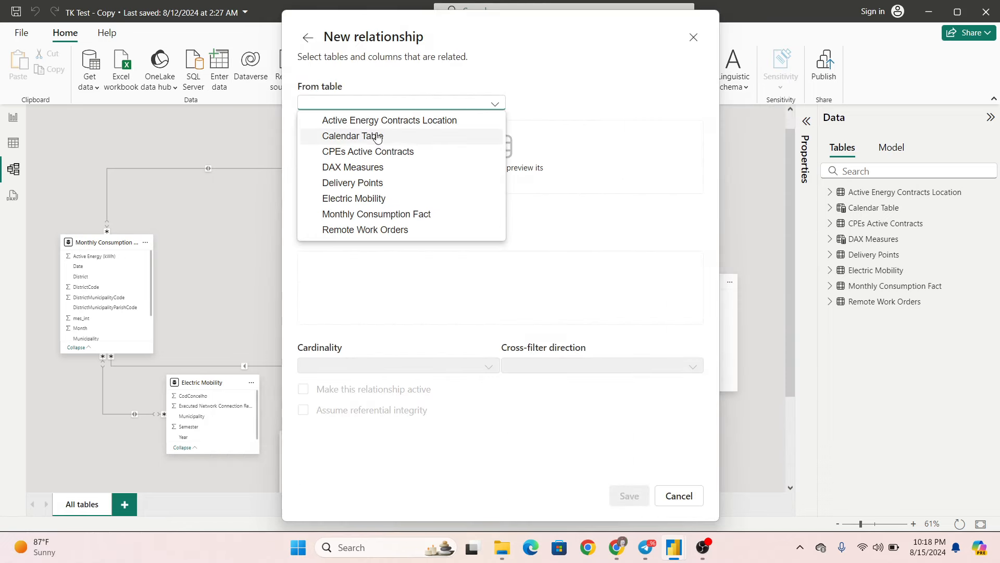
{"action": "left_click", "coordinate": [397, 120]}
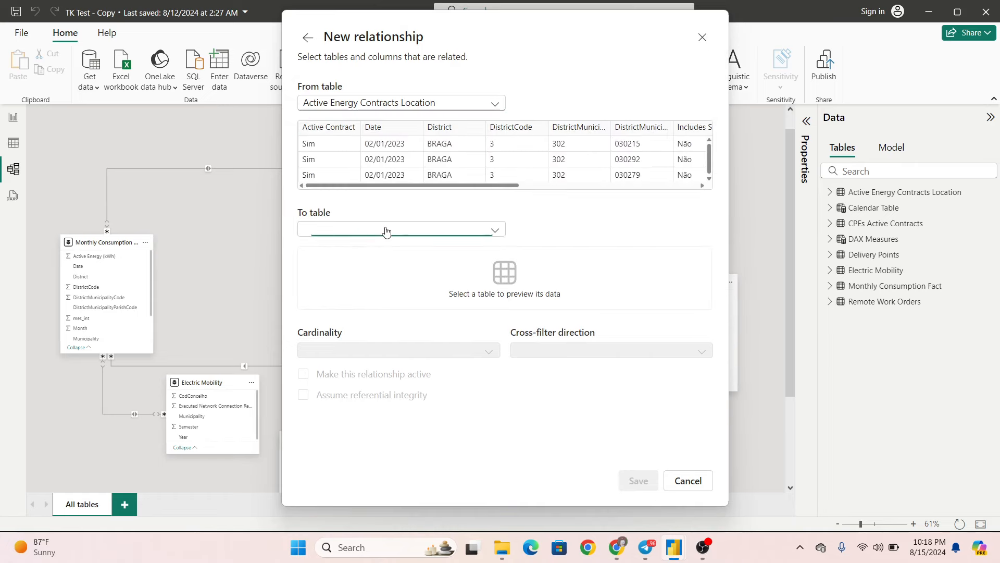
{"action": "left_click", "coordinate": [384, 229]}
{"action": "left_click", "coordinate": [398, 343]}
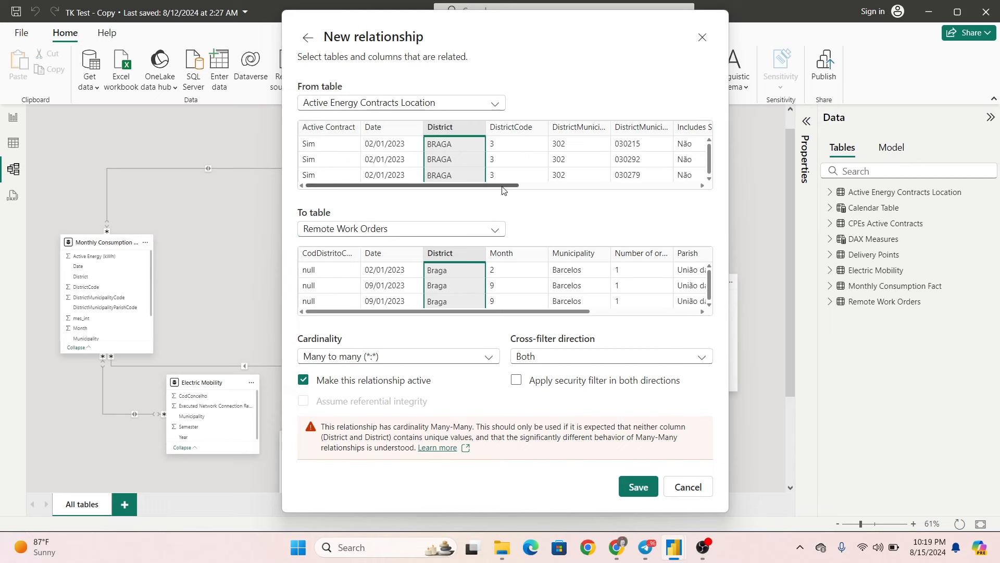
Try matching the two tables on their Municipality columns, and discard the new relationship without saving.
{"action": "left_click_drag", "start_coordinate": [504, 185], "coordinate": [635, 186]}
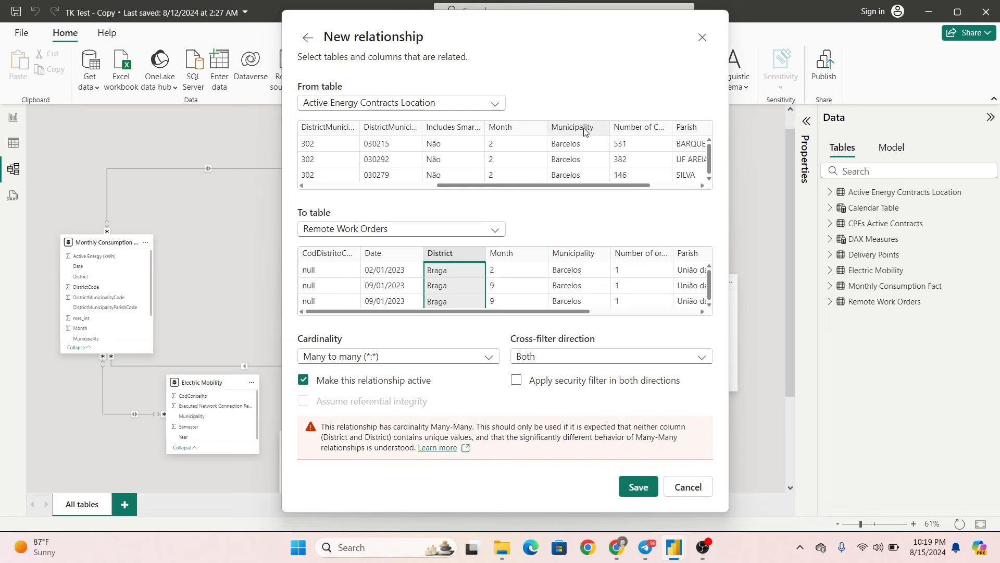
{"action": "left_click", "coordinate": [585, 130]}
{"action": "left_click", "coordinate": [583, 255]}
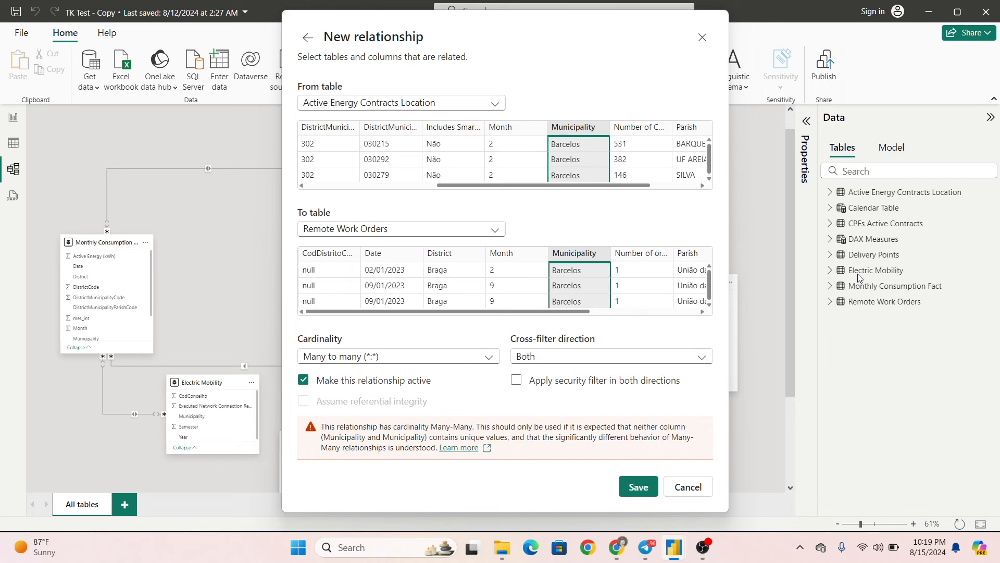
{"action": "left_click", "coordinate": [689, 486]}
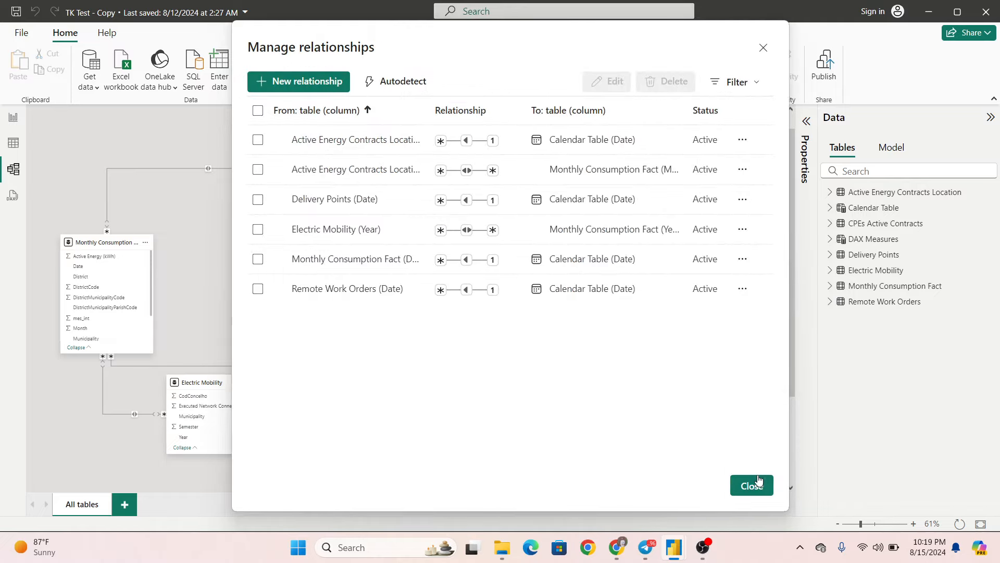
{"action": "left_click", "coordinate": [758, 482]}
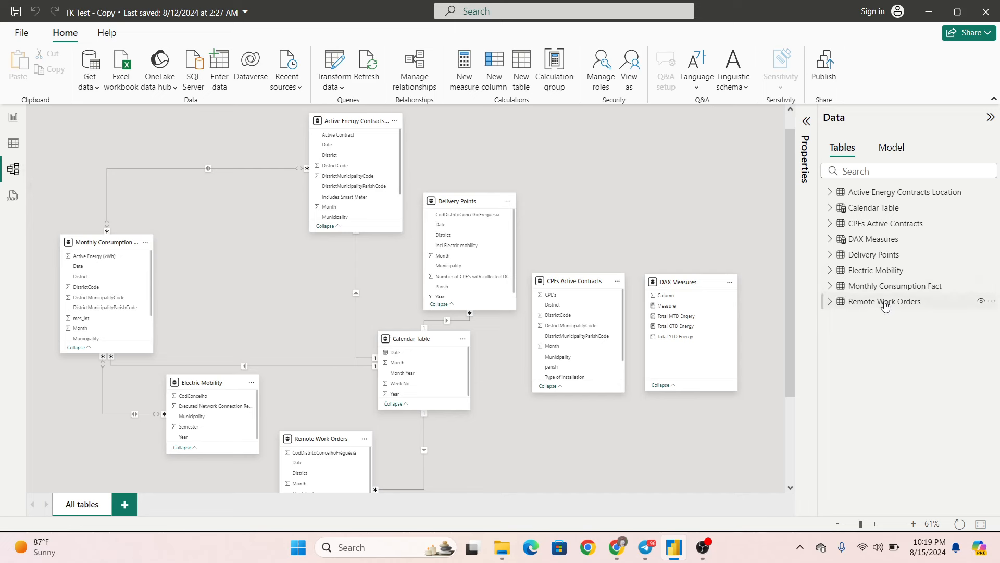
Create a new calculated table named "Mapping table".
{"action": "left_click", "coordinate": [13, 142]}
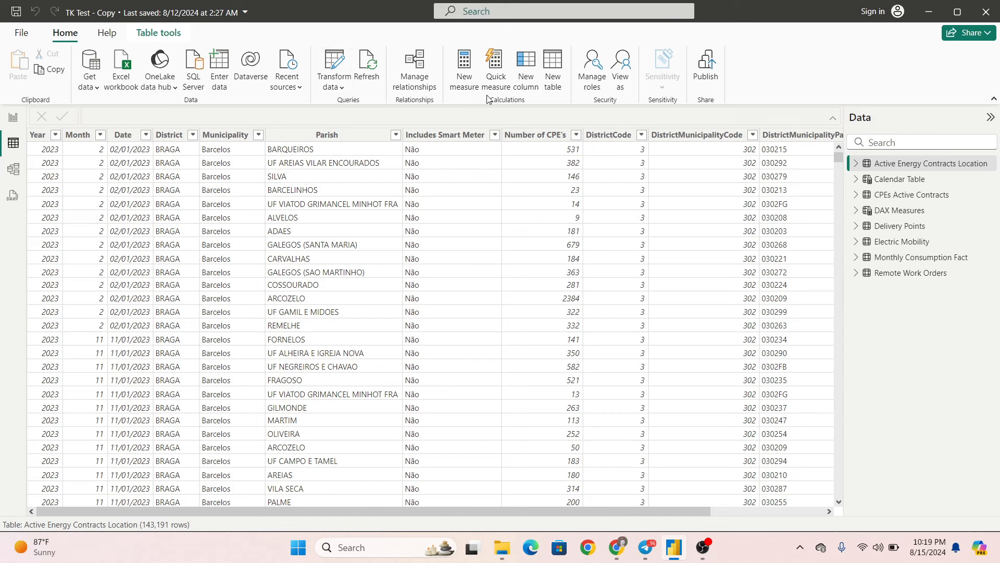
{"action": "left_click", "coordinate": [553, 65]}
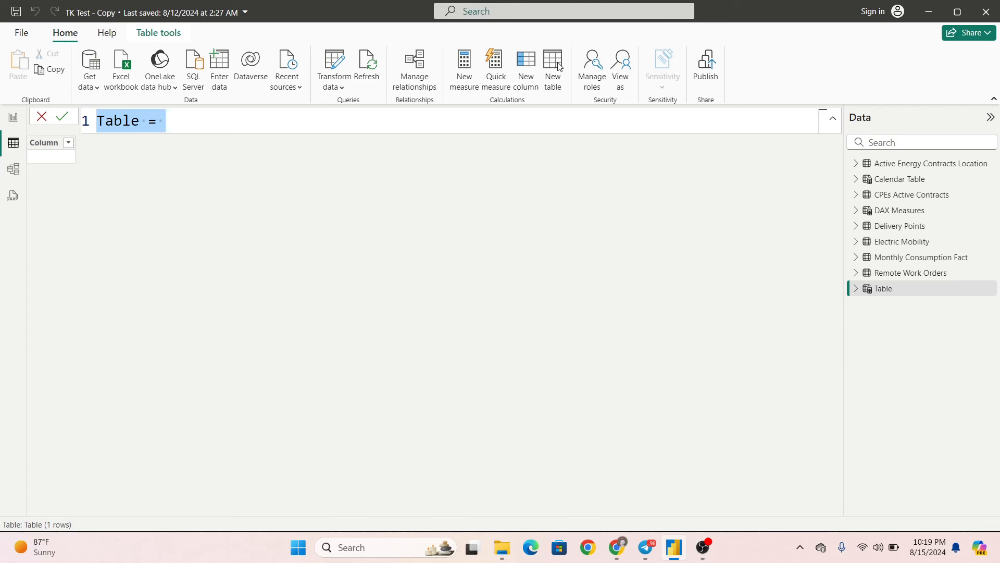
{"action": "type", "text": "Mun"}
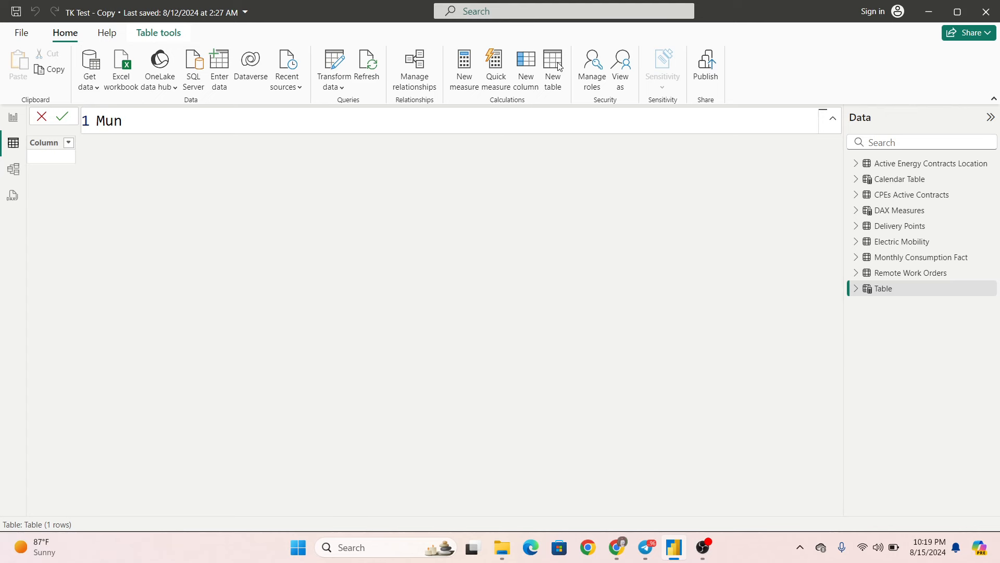
{"action": "key", "text": "BackSpace"}
{"action": "key", "text": "BackSpace"}
{"action": "type", "text": "a"}
{"action": "type", "text": "ppo"}
{"action": "key", "text": "BackSpace"}
{"action": "type", "text": "ing table ="}
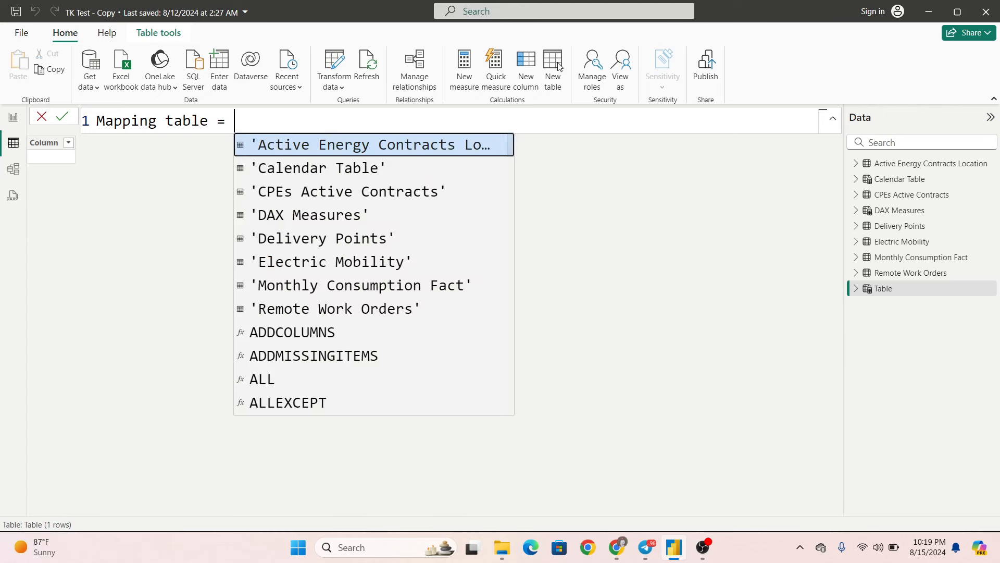
Write the table formula as CALCULATETABLE over VALUES('Electric Mobility'[Municipality]).
{"action": "type", "text": " ca"}
{"action": "key", "text": "Tab"}
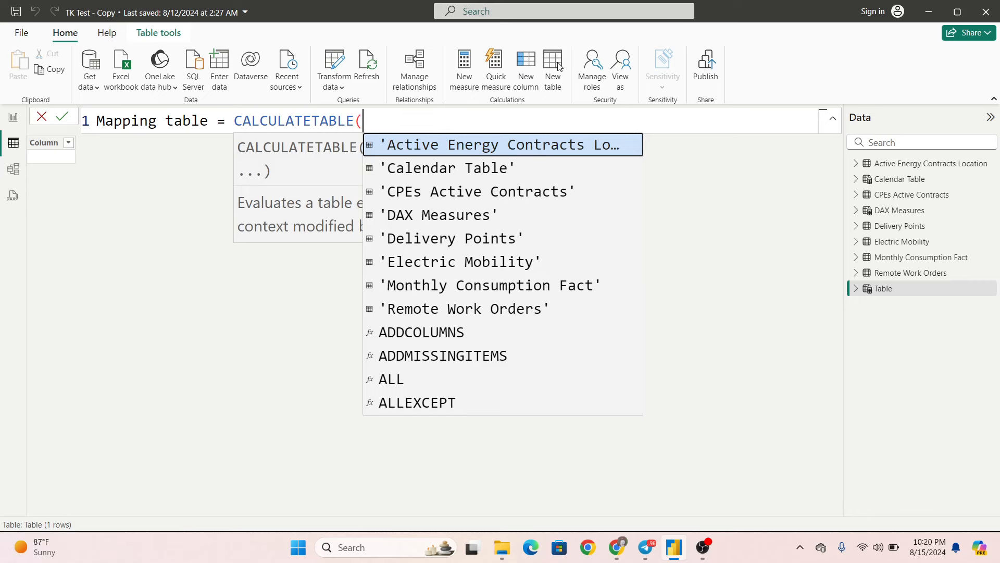
{"action": "type", "text": "va"}
{"action": "key", "text": "Tab"}
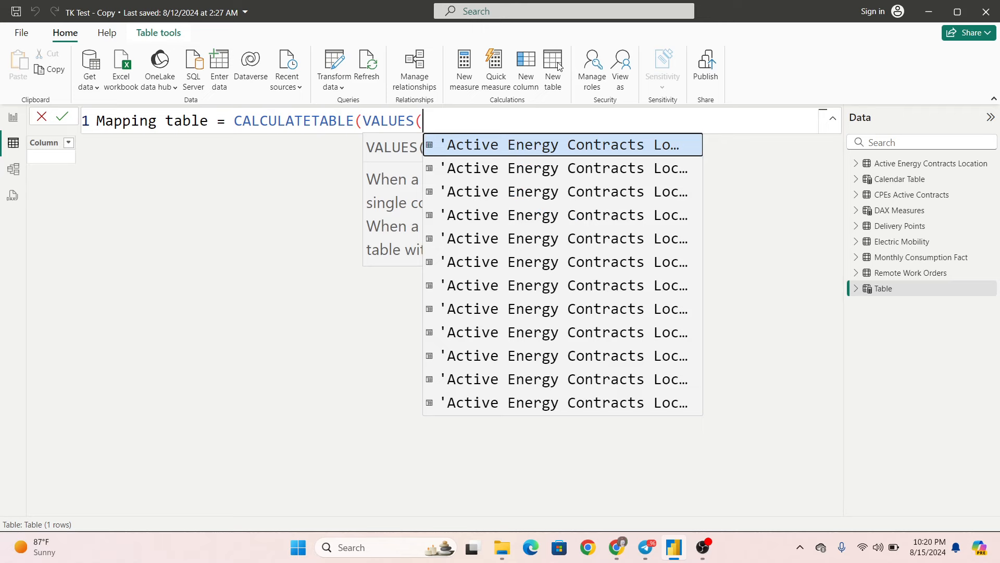
{"action": "type", "text": "munici"}
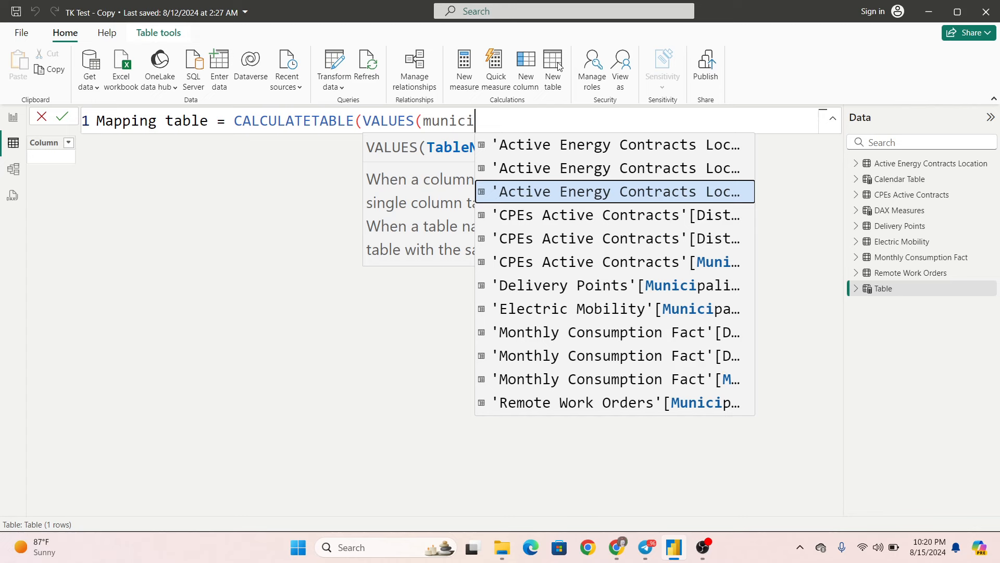
{"action": "key", "text": "Escape"}
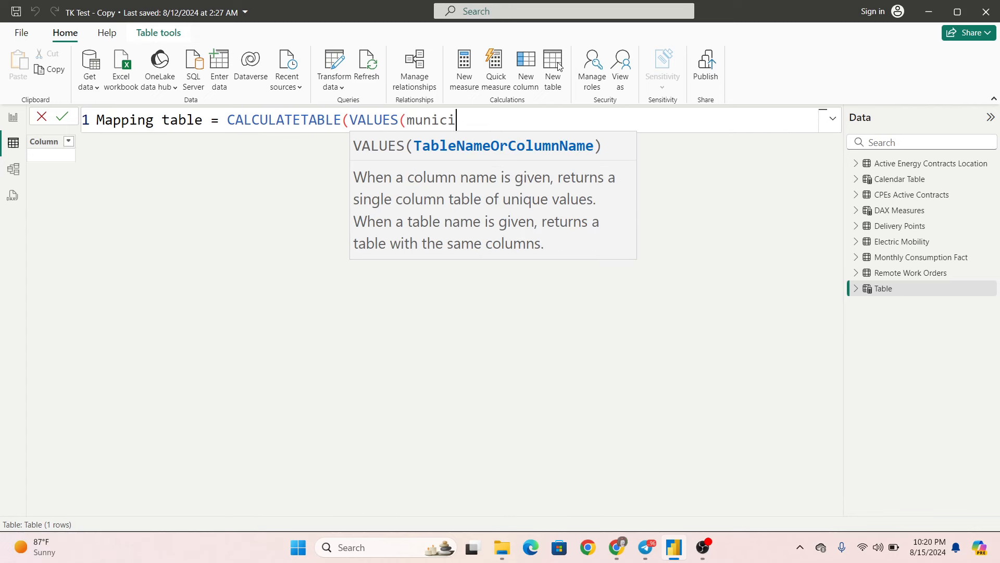
{"action": "key", "text": "BackSpace"}
{"action": "key", "text": "BackSpace"}
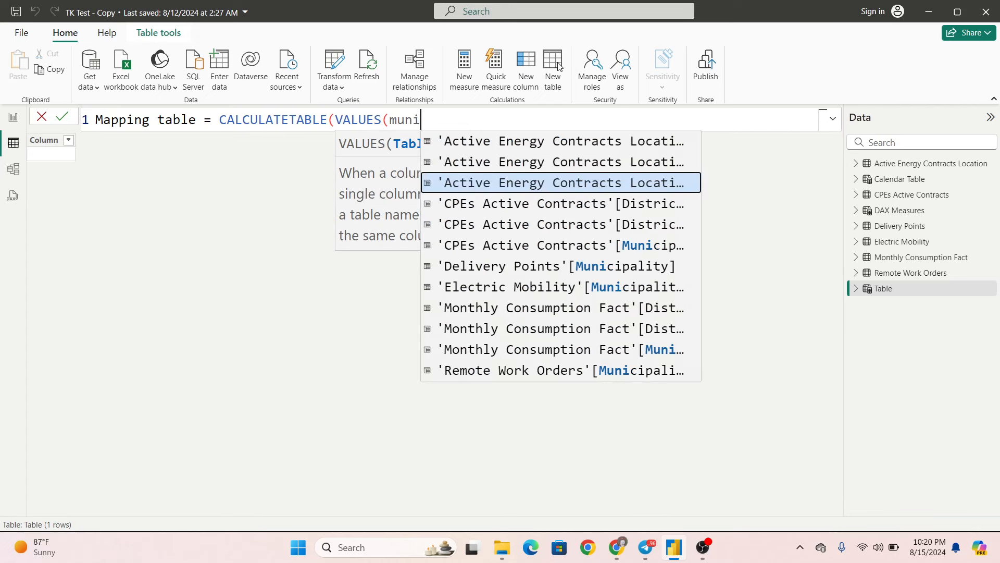
{"action": "type", "text": "ci"}
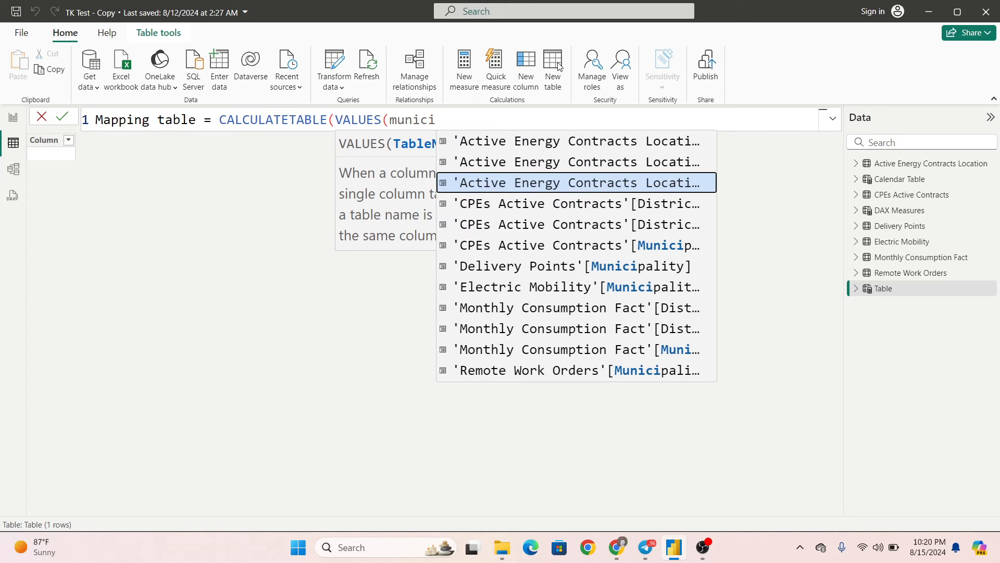
{"action": "key", "text": "Down"}
{"action": "key", "text": "Down"}
{"action": "key", "text": "Down"}
{"action": "key", "text": "Down"}
{"action": "key", "text": "Down"}
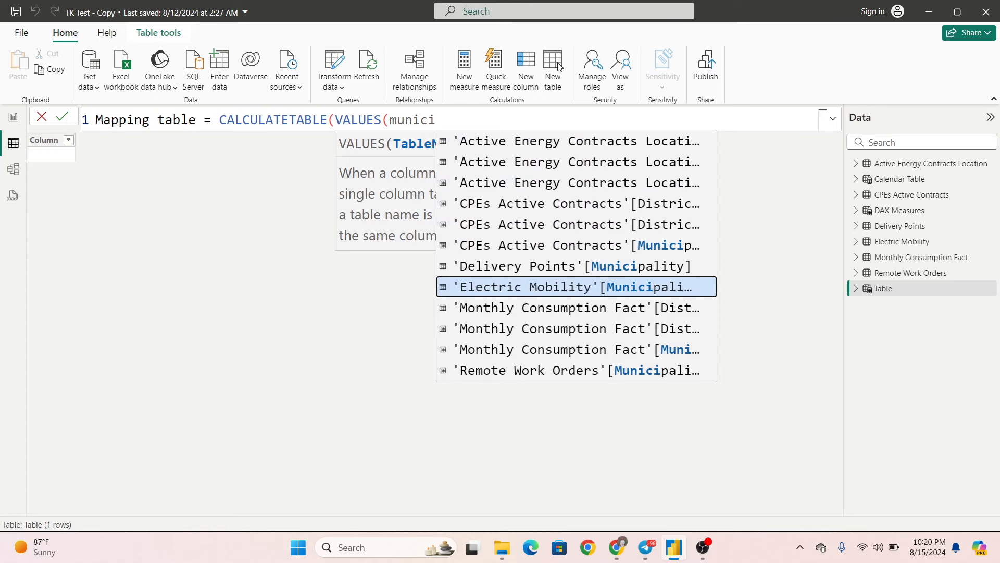
{"action": "key", "text": "Tab"}
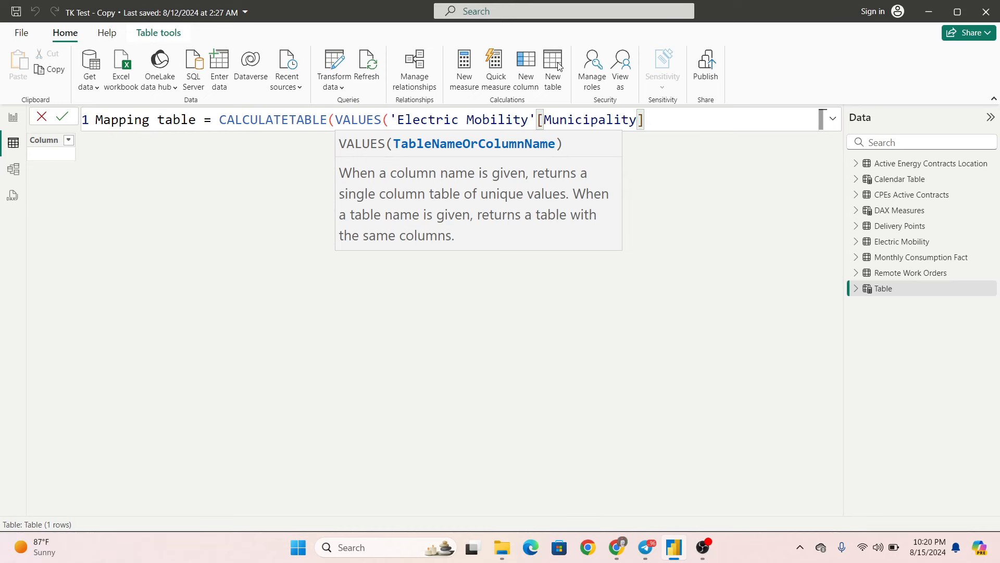
{"action": "type", "text": "),"}
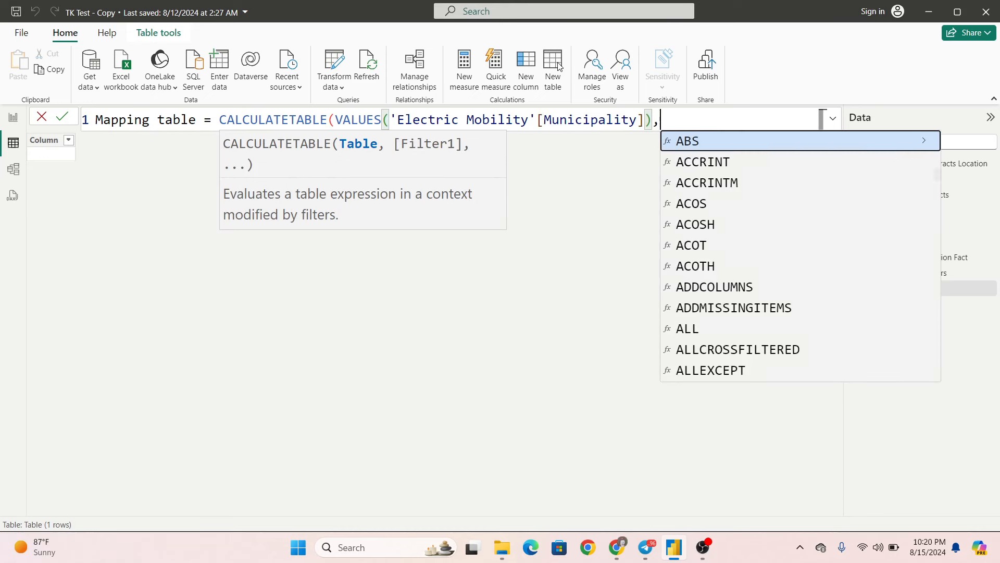
Complete the formula with the filter NOT(ISBLANK('Electric Mobility'[Municipality])), commit it and check the resulting Municipality column's distinct values.
{"action": "type", "text": " not(is"}
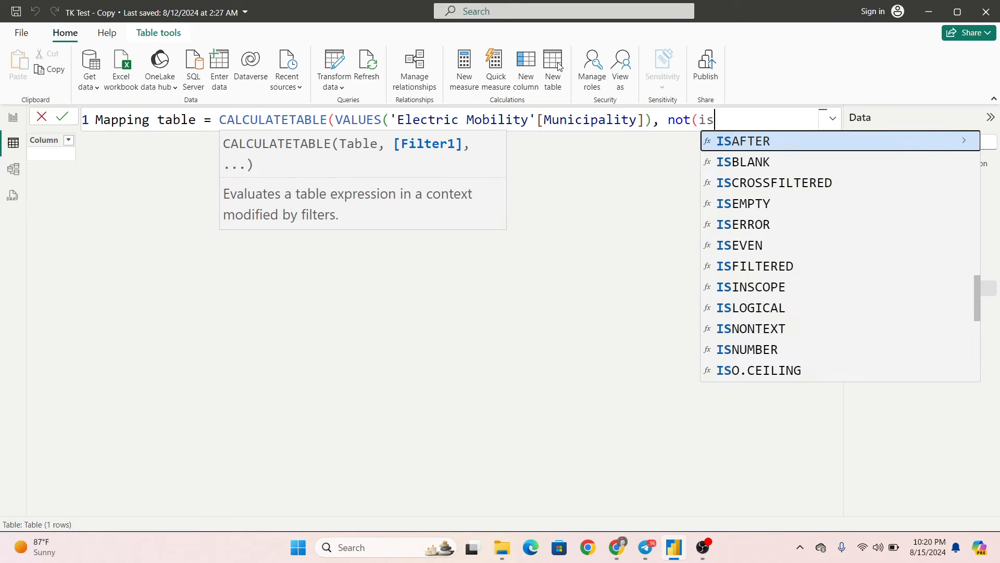
{"action": "key", "text": "Down"}
{"action": "key", "text": "Tab"}
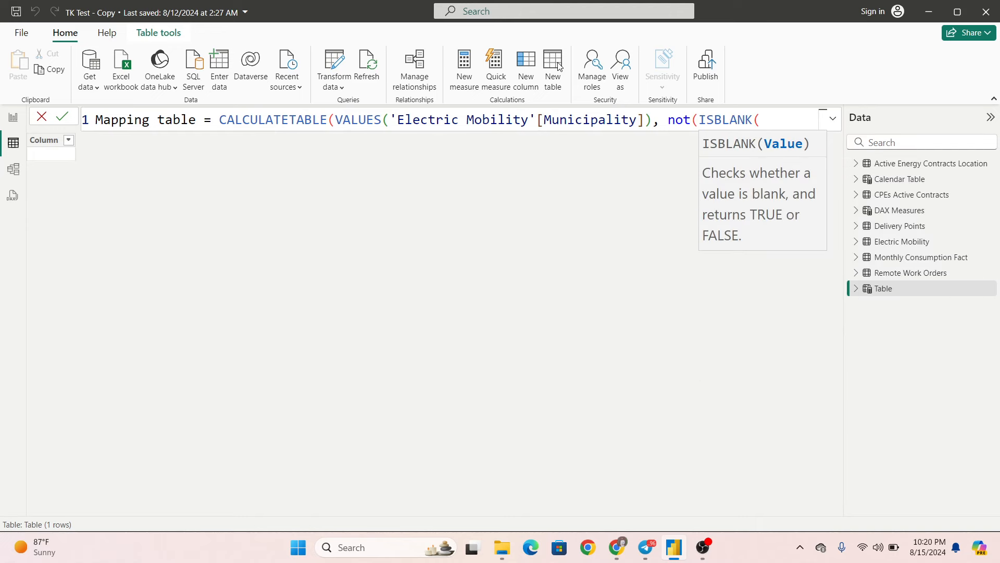
{"action": "type", "text": "mun"}
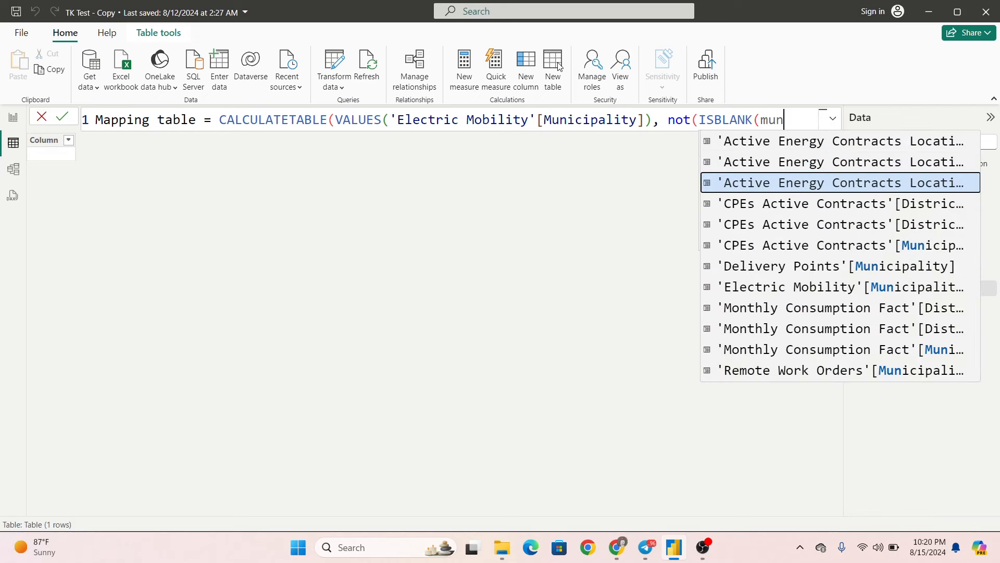
{"action": "key", "text": "Down"}
{"action": "key", "text": "Down"}
{"action": "key", "text": "Down"}
{"action": "key", "text": "Down"}
{"action": "key", "text": "Down"}
{"action": "key", "text": "Tab"}
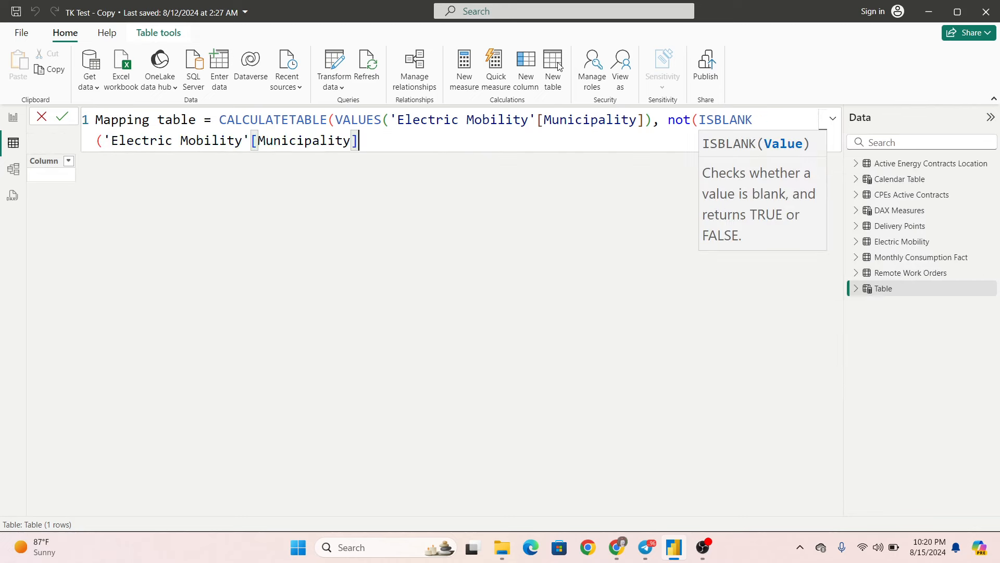
{"action": "type", "text": ")"}
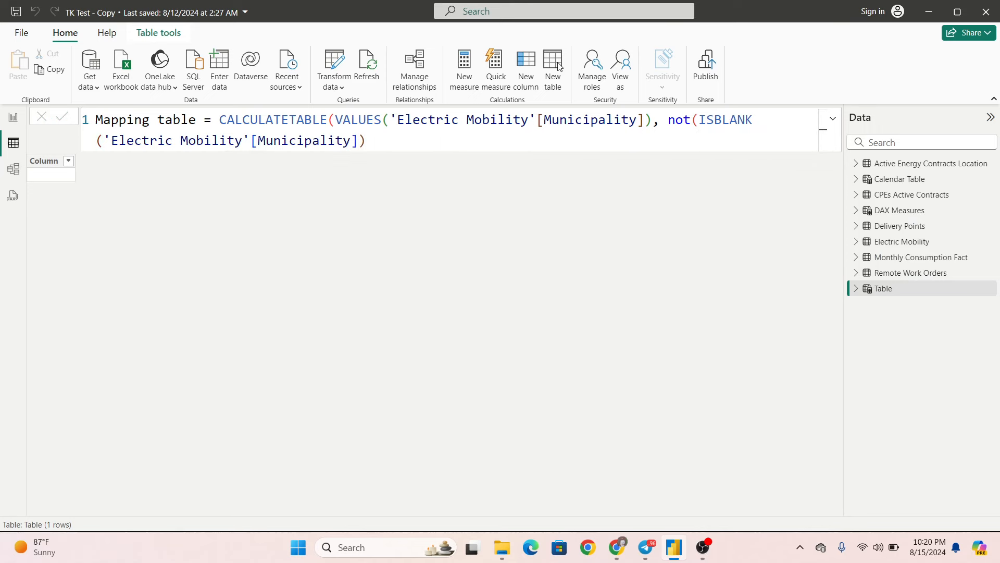
{"action": "type", "text": "))"}
{"action": "key", "text": "Return"}
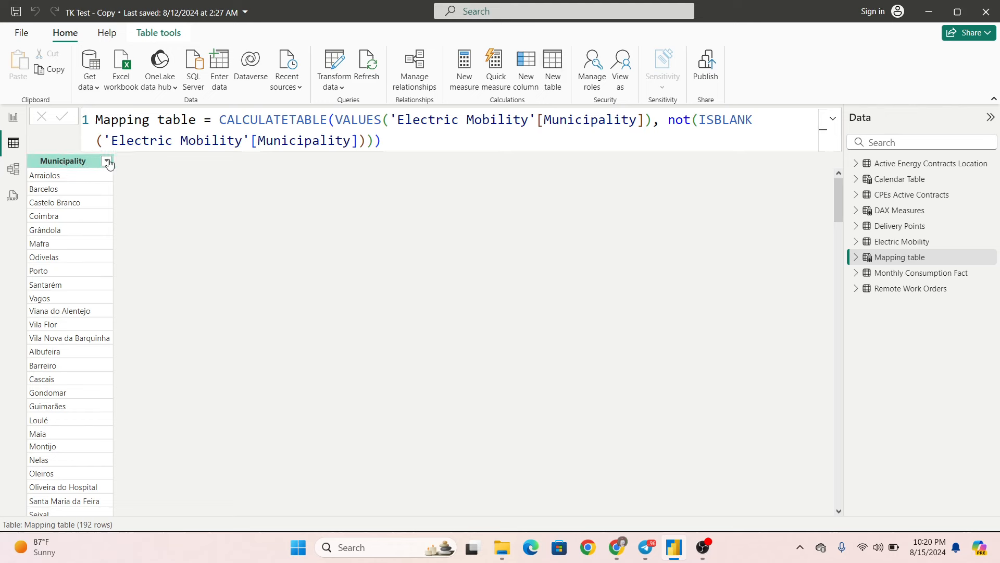
{"action": "left_click", "coordinate": [80, 162]}
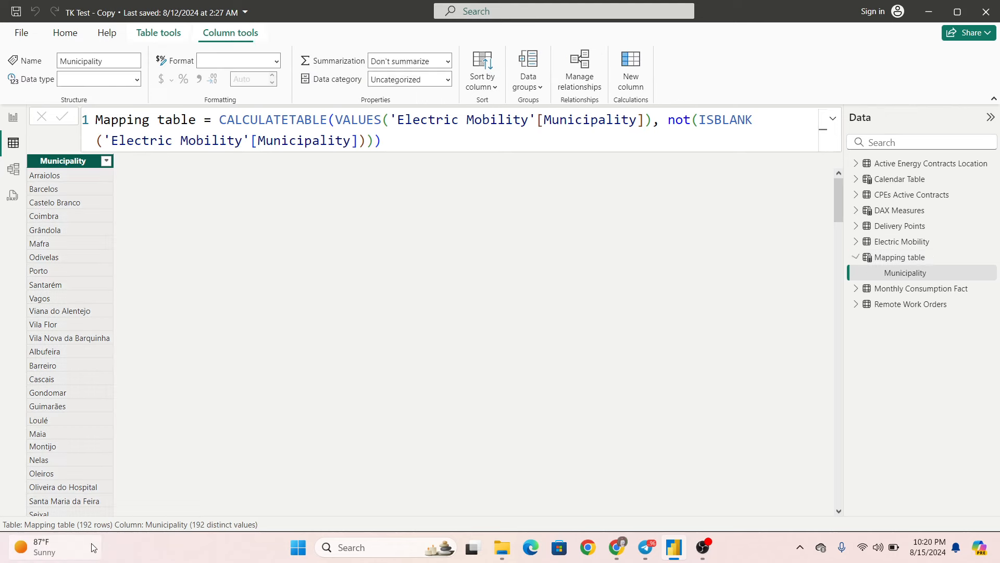
Add a card for the Mapping table's Municipality to Page 1 and compare its Count and Count (Distinct) aggregations.
{"action": "left_click", "coordinate": [13, 117]}
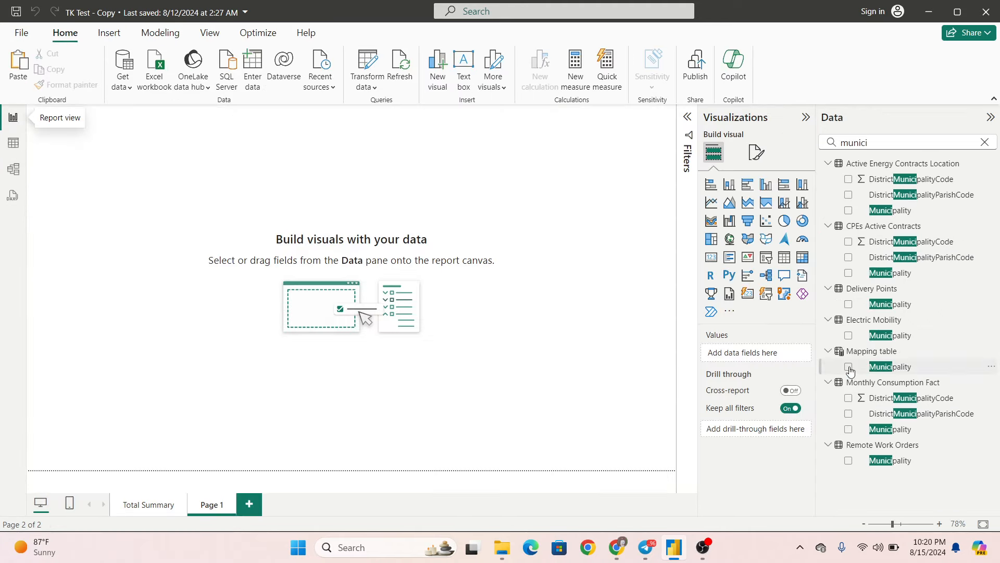
{"action": "left_click", "coordinate": [711, 257]}
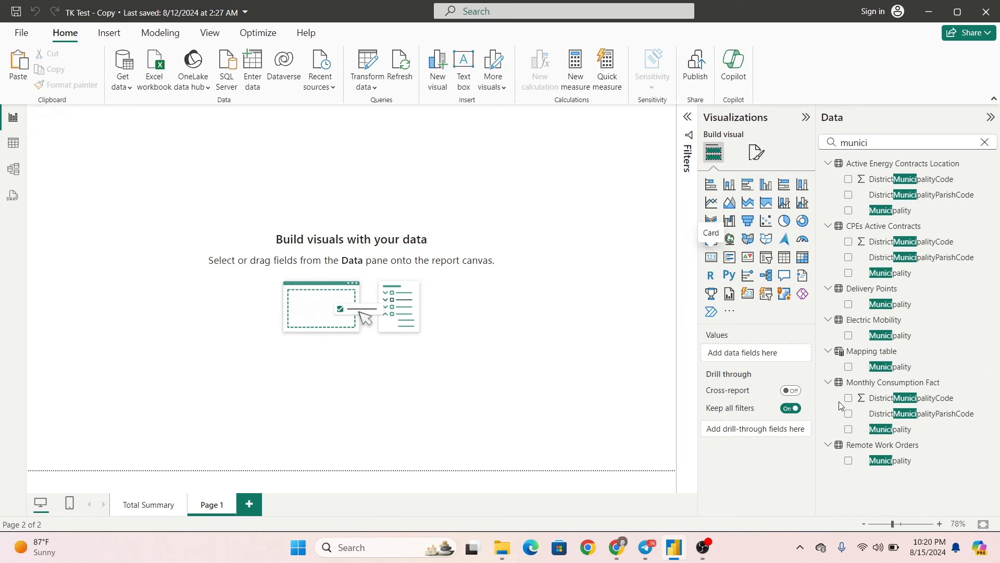
{"action": "left_click", "coordinate": [848, 367]}
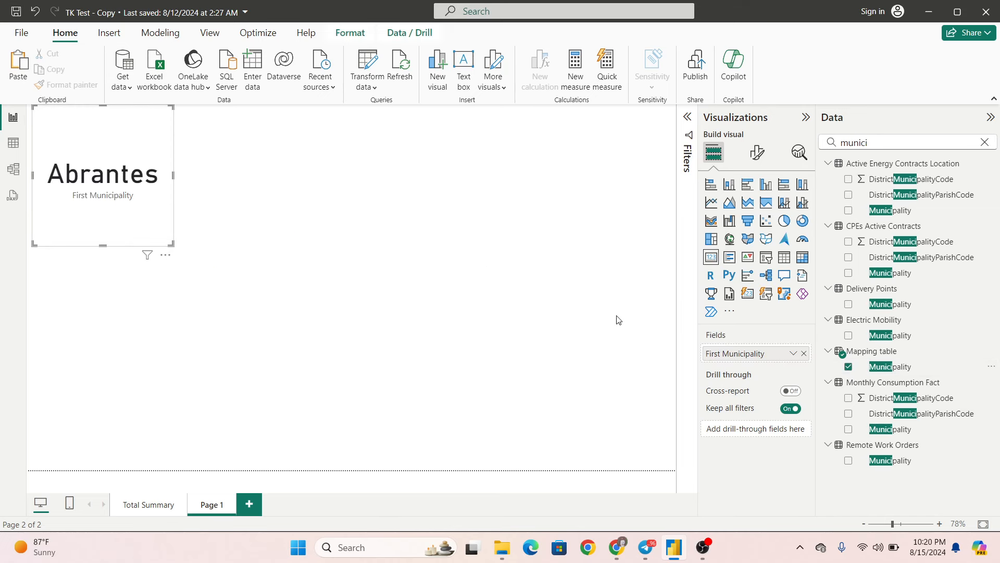
{"action": "left_click", "coordinate": [794, 354]}
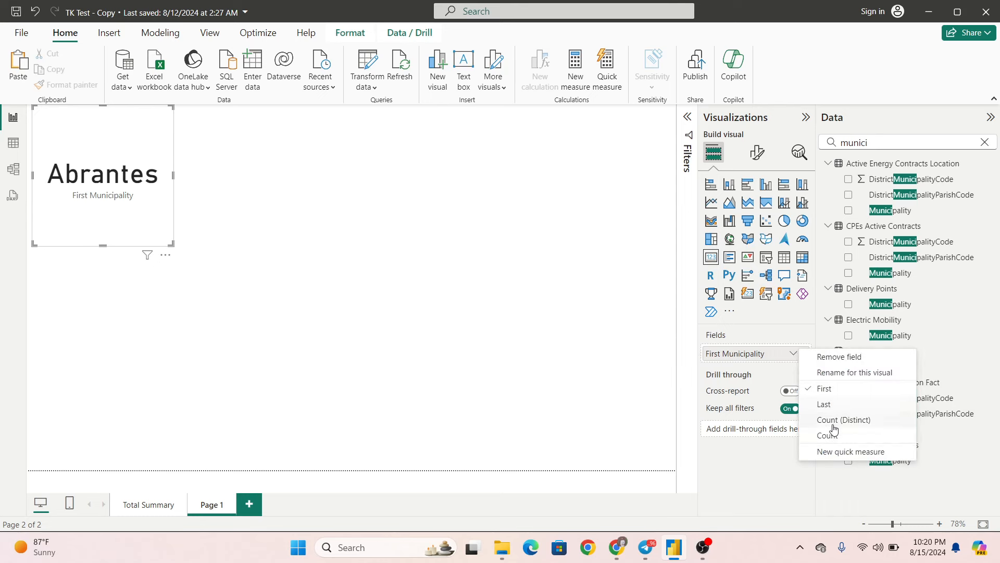
{"action": "left_click", "coordinate": [836, 436]}
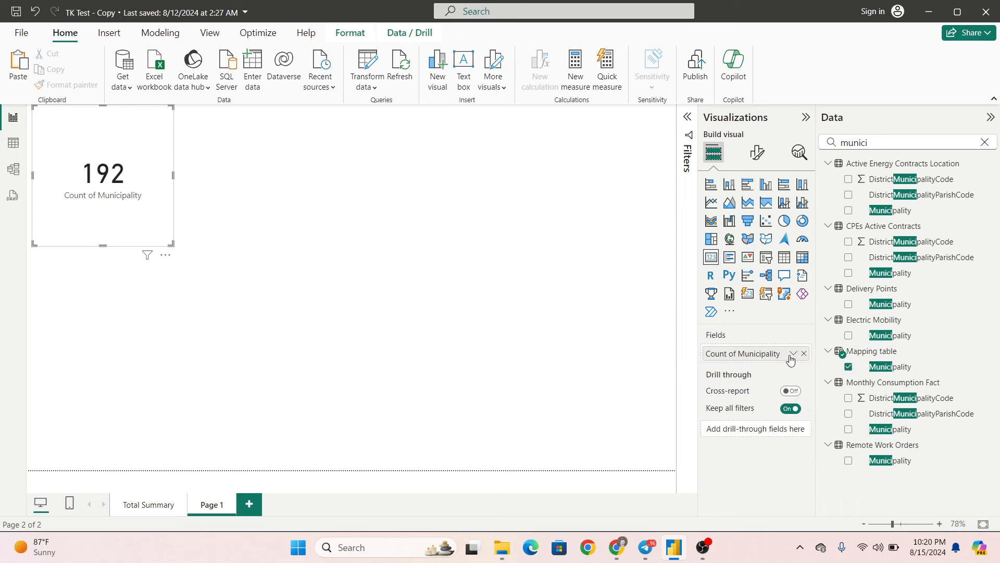
{"action": "left_click", "coordinate": [791, 358]}
{"action": "left_click", "coordinate": [832, 422]}
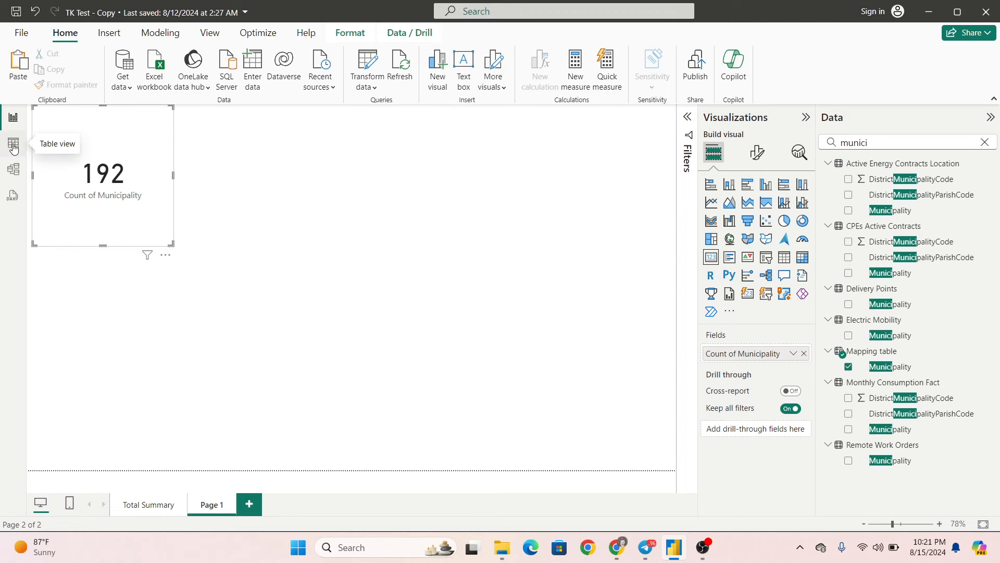
Create an active many-to-one, single-direction relationship from Active Energy Contracts Location to Mapping table on Municipality.
{"action": "left_click", "coordinate": [13, 143]}
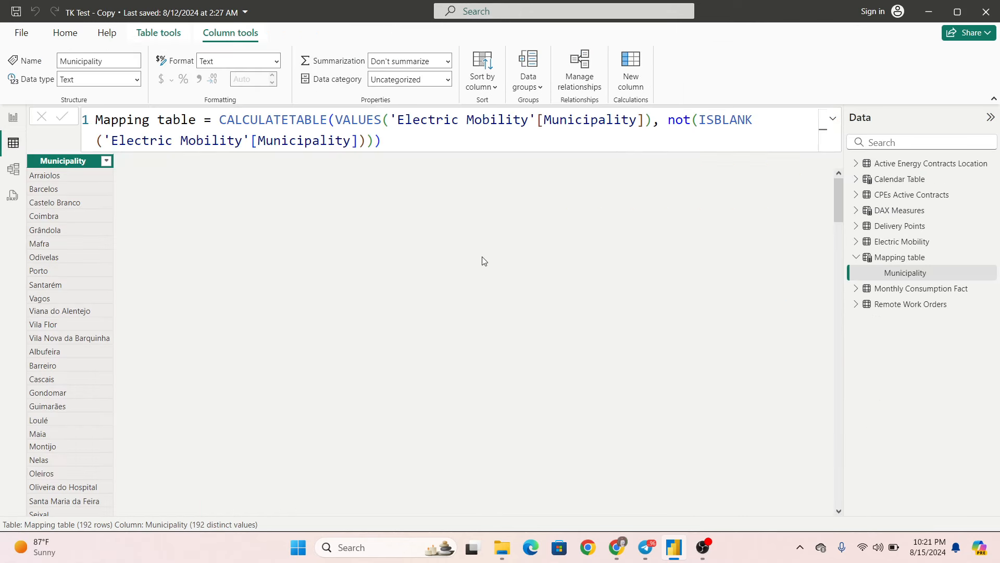
{"action": "left_click", "coordinate": [13, 169]}
{"action": "left_click", "coordinate": [417, 63]}
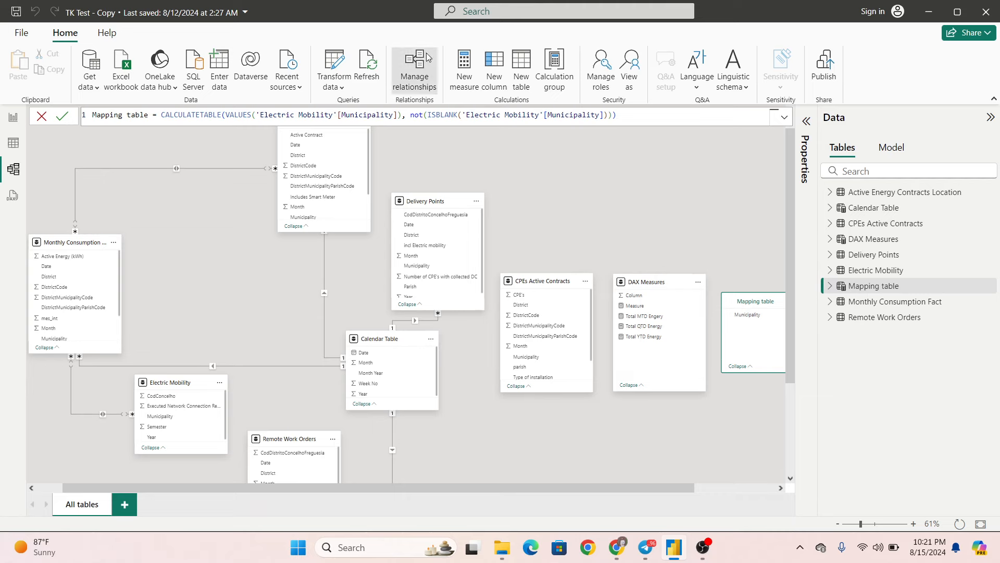
{"action": "left_click", "coordinate": [324, 85]}
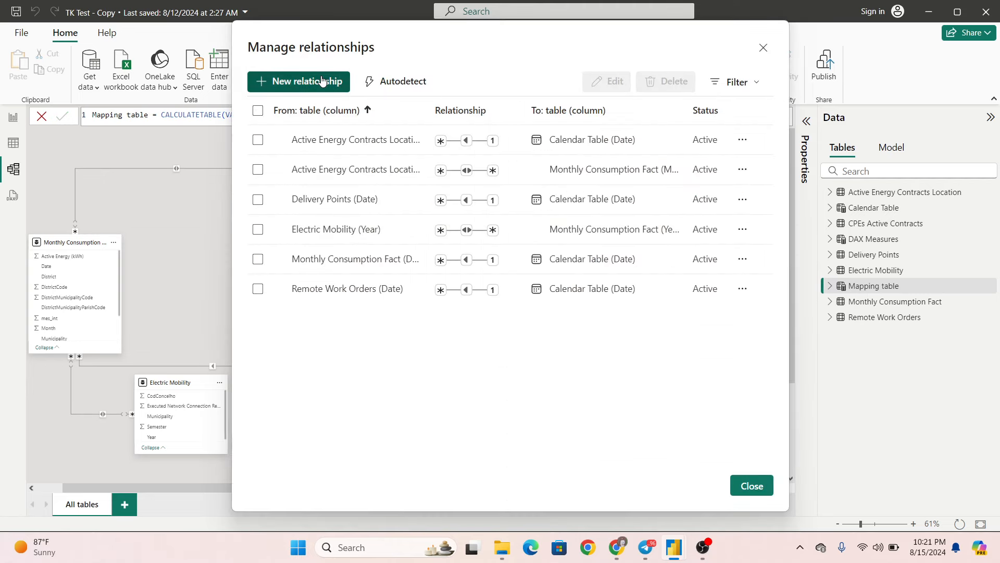
{"action": "left_click", "coordinate": [385, 108]}
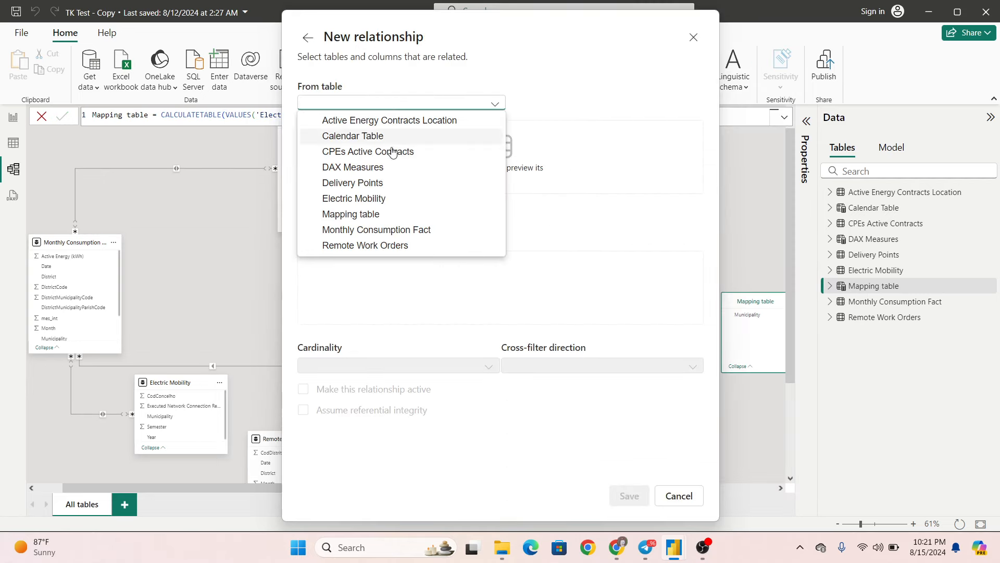
{"action": "left_click", "coordinate": [368, 124]}
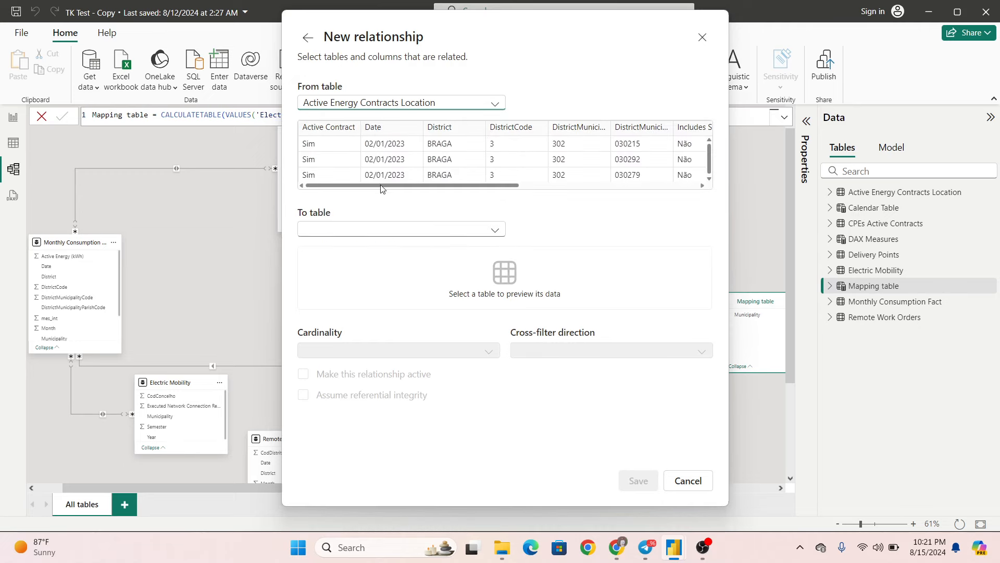
{"action": "left_click", "coordinate": [394, 230]}
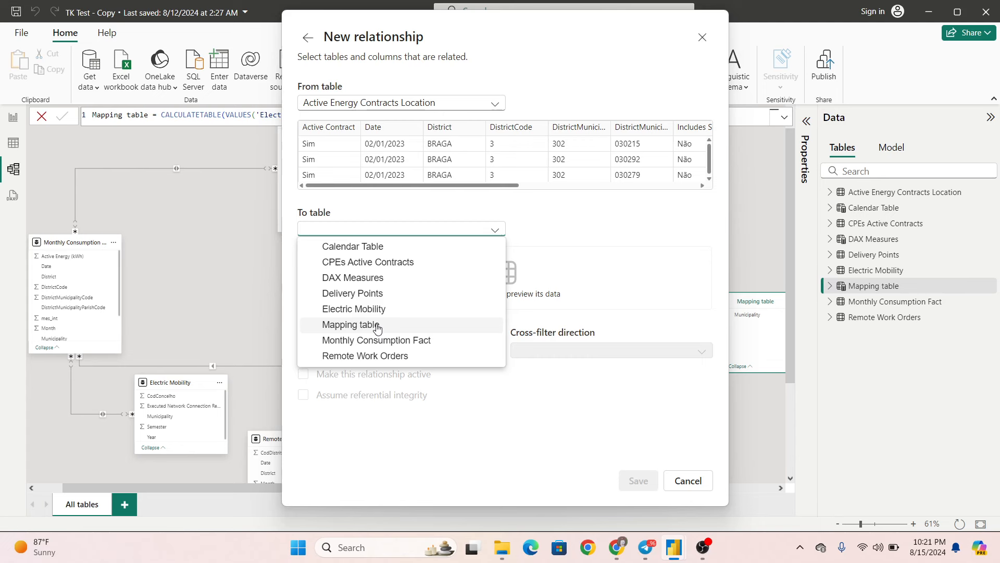
{"action": "left_click", "coordinate": [360, 324]}
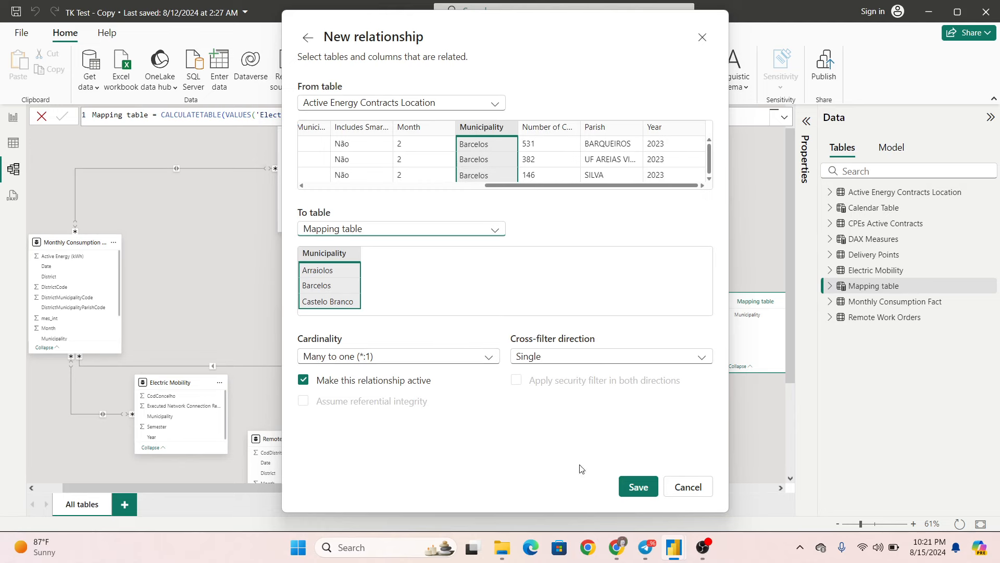
{"action": "left_click", "coordinate": [630, 486]}
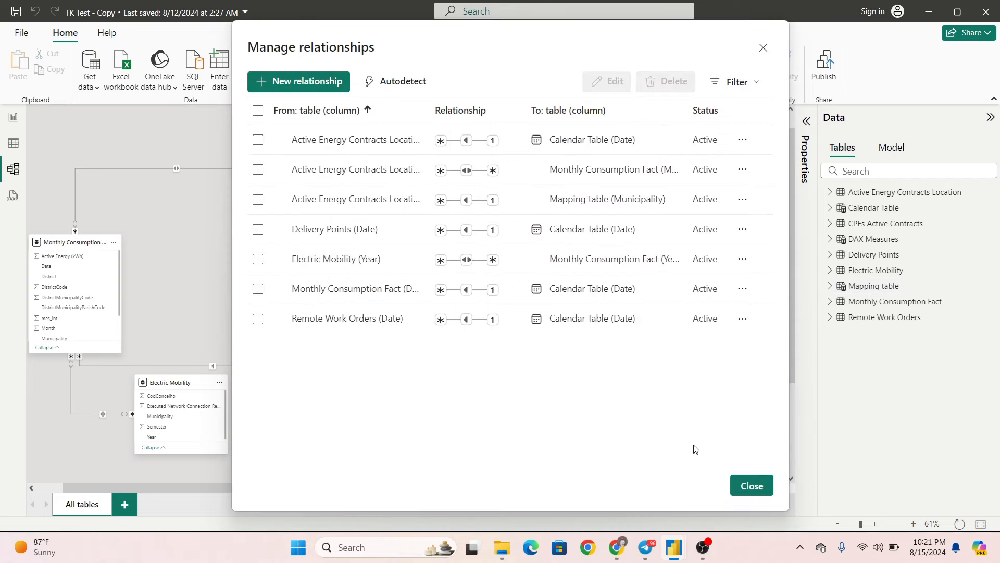
Add an active many-to-one relationship from Remote Work Orders to Mapping table on Municipality with Single cross-filter direction, and close the relationship manager.
{"action": "left_click", "coordinate": [299, 81]}
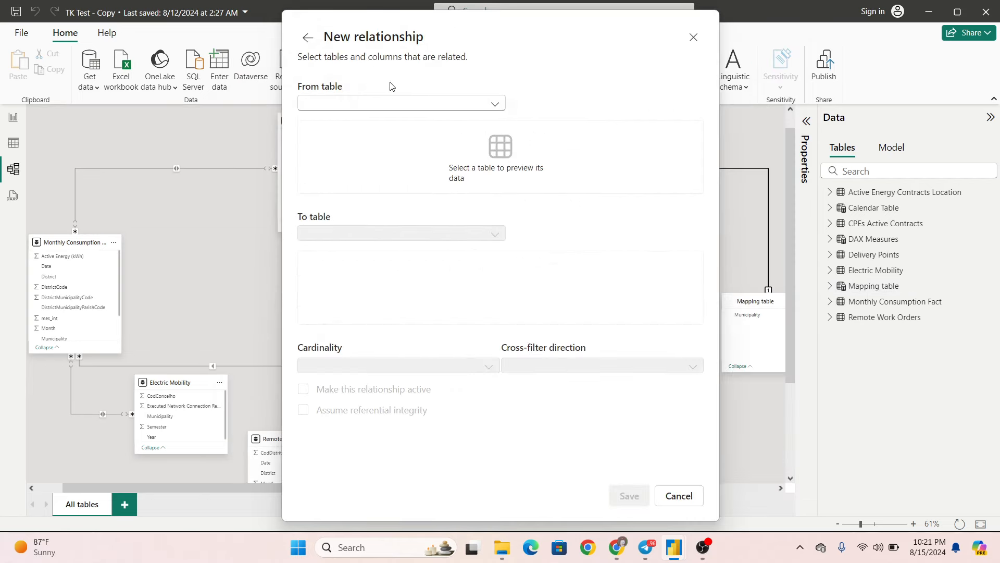
{"action": "left_click", "coordinate": [398, 103]}
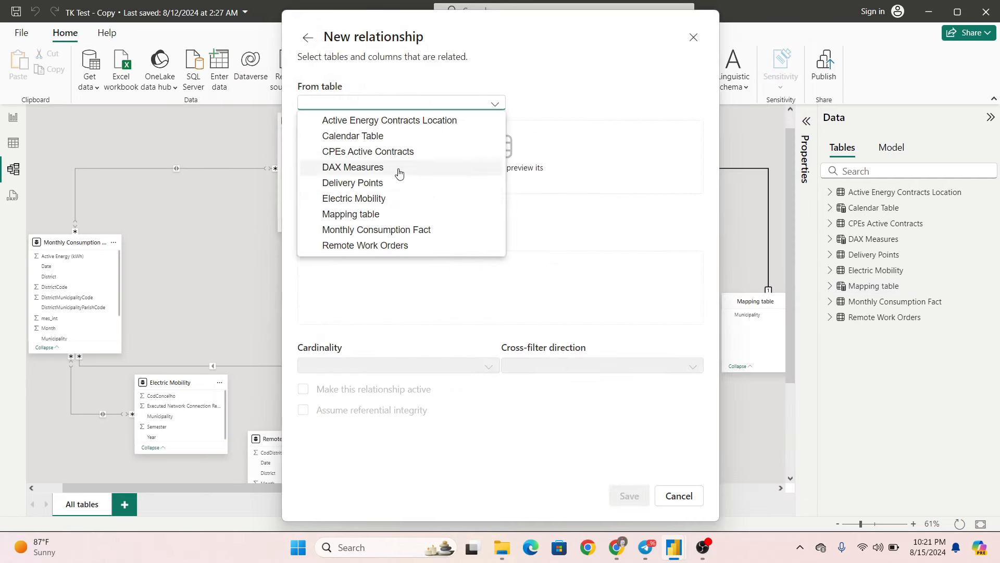
{"action": "left_click", "coordinate": [398, 247]}
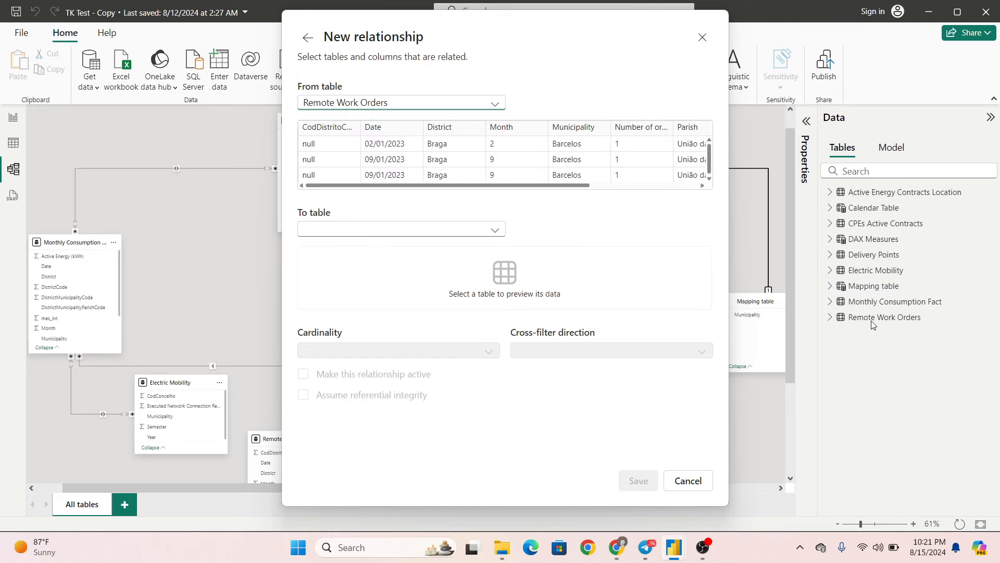
{"action": "left_click", "coordinate": [412, 232]}
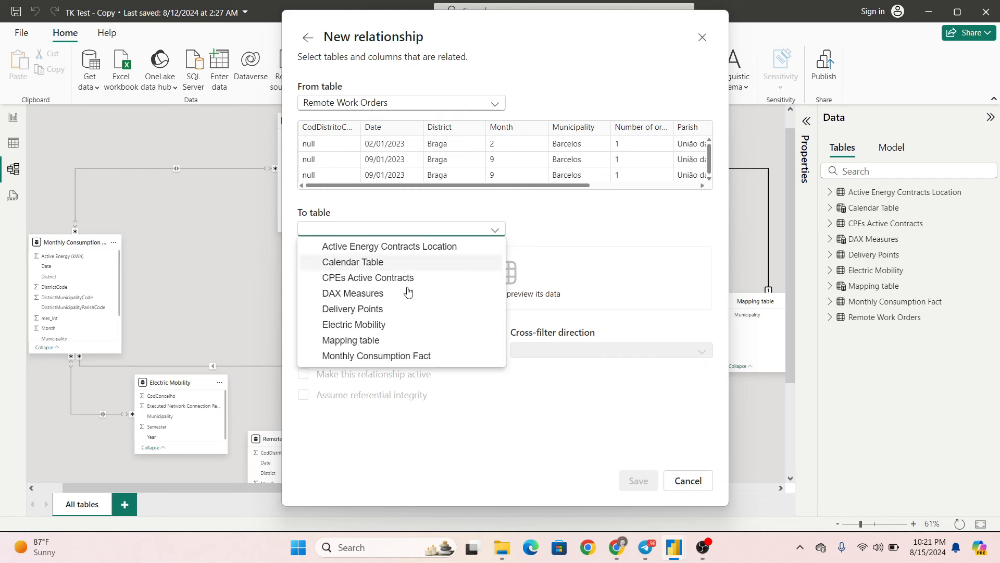
{"action": "left_click", "coordinate": [388, 344]}
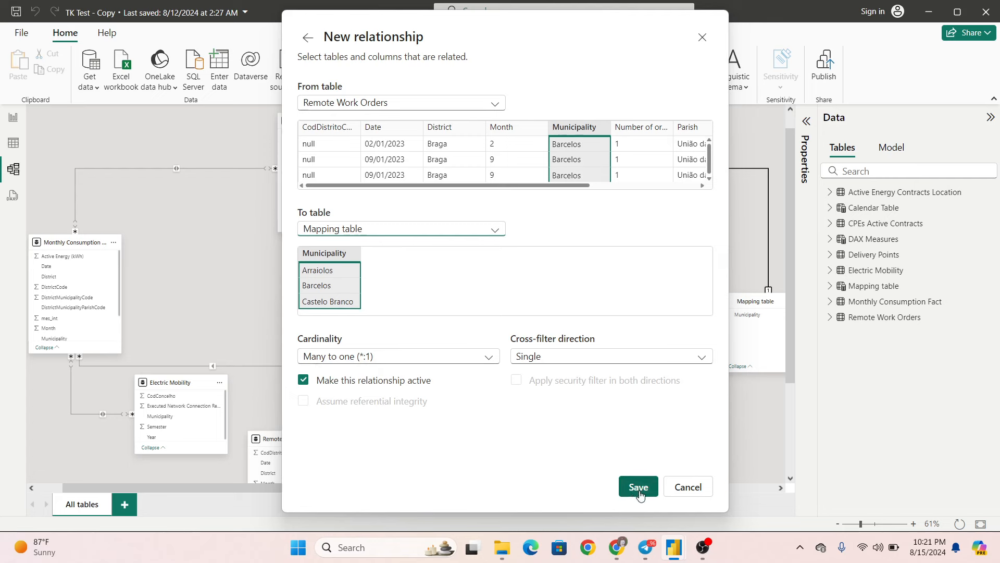
{"action": "left_click", "coordinate": [586, 358]}
{"action": "left_click", "coordinate": [586, 359]}
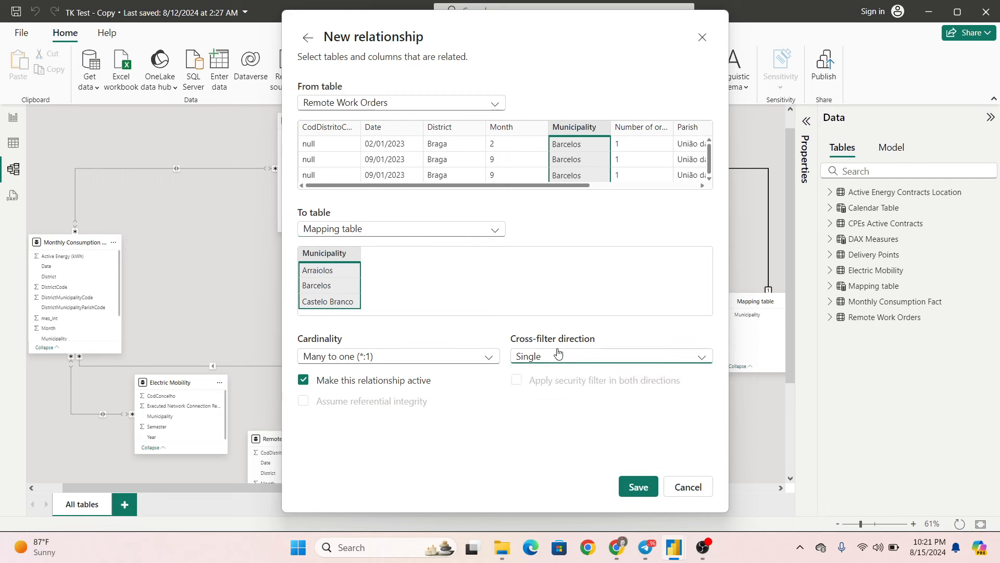
{"action": "left_click", "coordinate": [639, 488]}
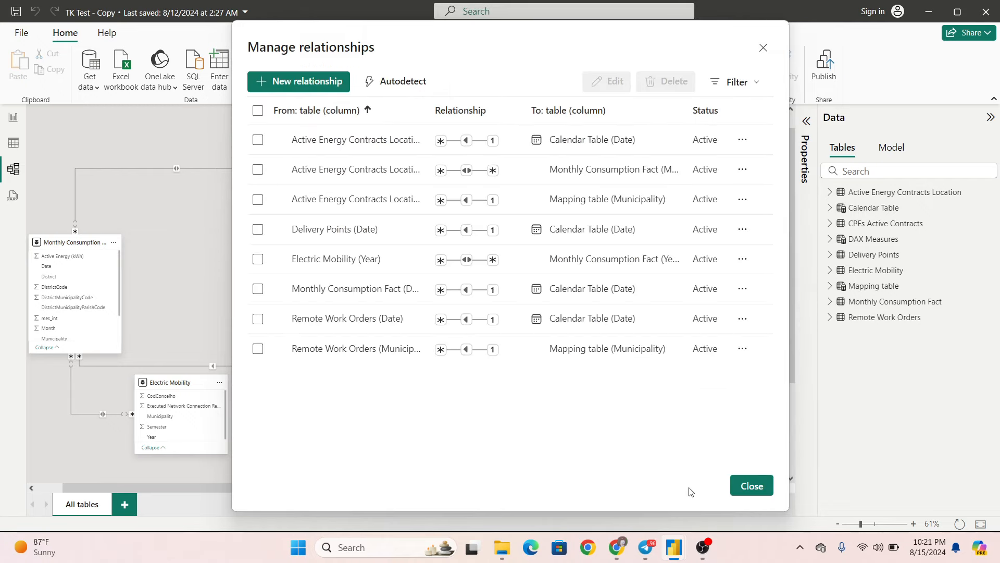
{"action": "left_click", "coordinate": [748, 486]}
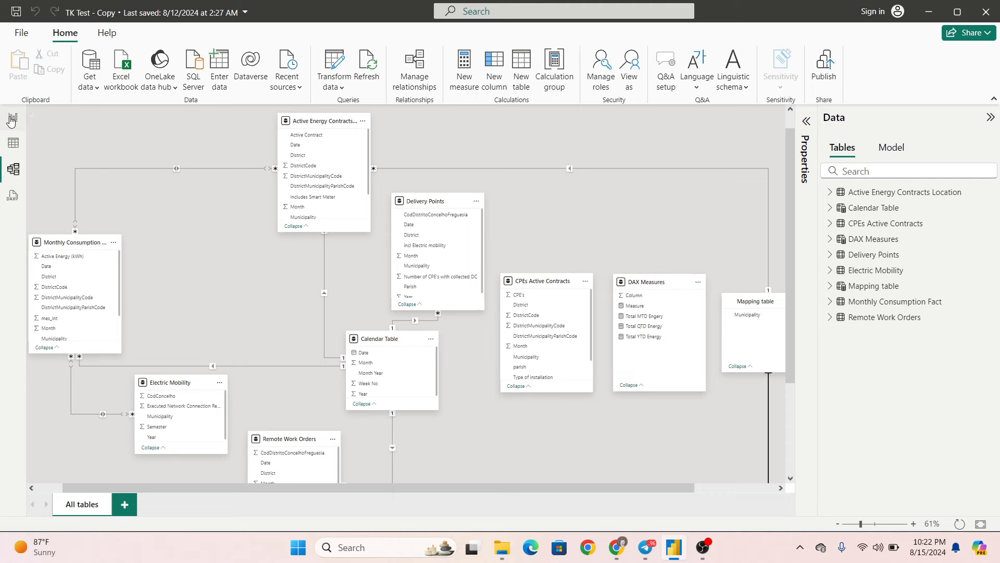
Return to report Page 1, clear the field search and widen the canvas by narrowing the Data pane.
{"action": "left_click", "coordinate": [13, 115]}
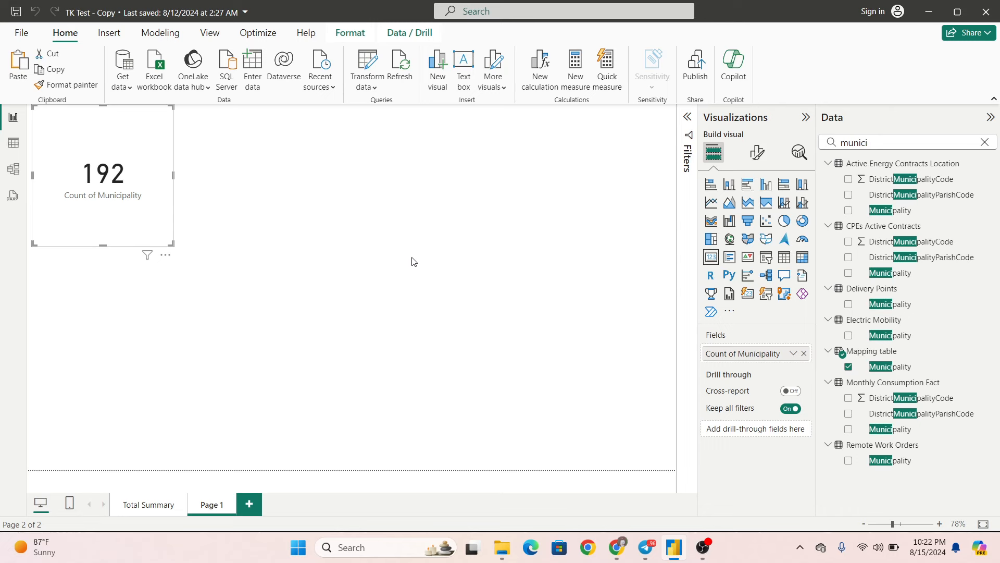
{"action": "left_click", "coordinate": [984, 142]}
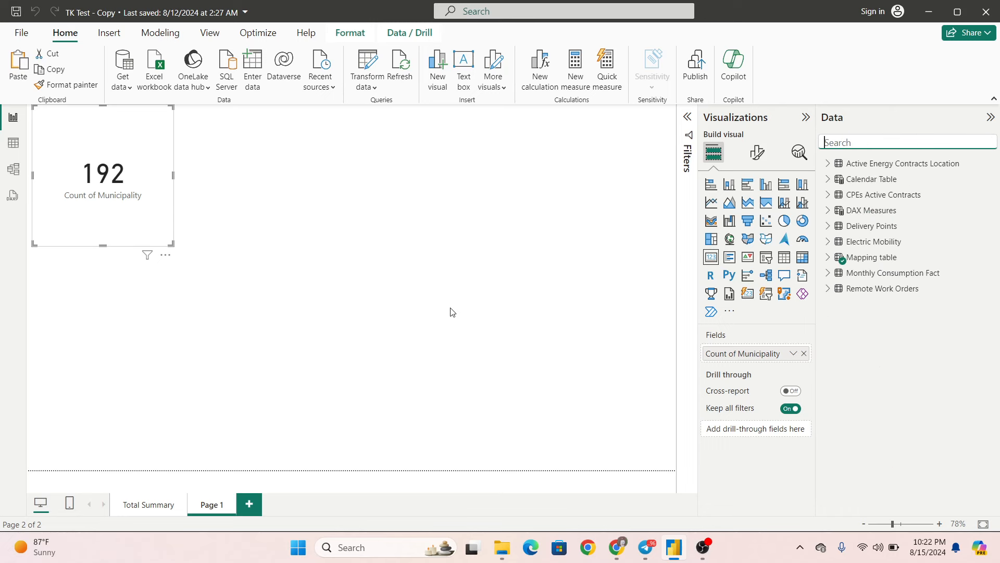
{"action": "left_click", "coordinate": [478, 319]}
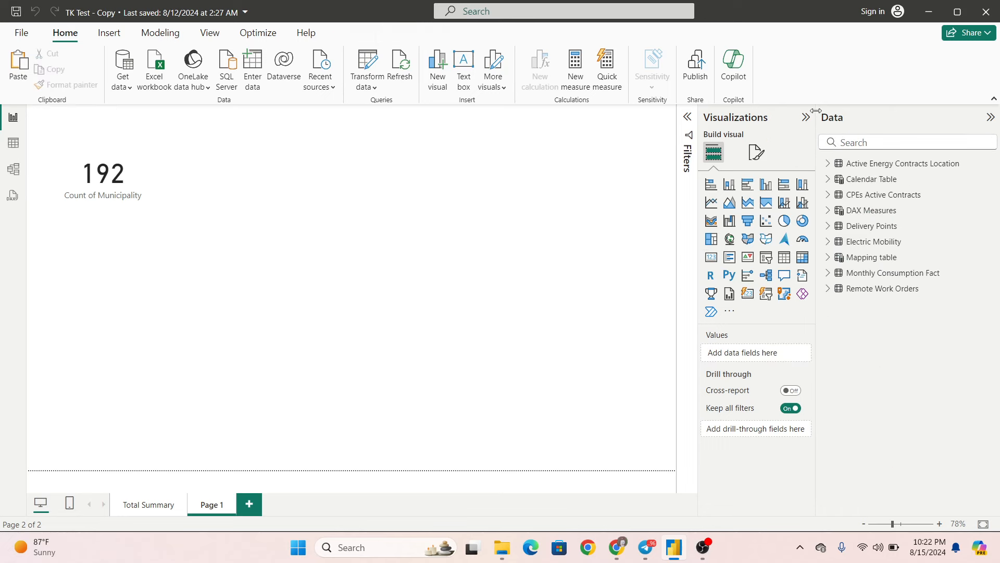
{"action": "left_click_drag", "start_coordinate": [817, 120], "coordinate": [884, 120]}
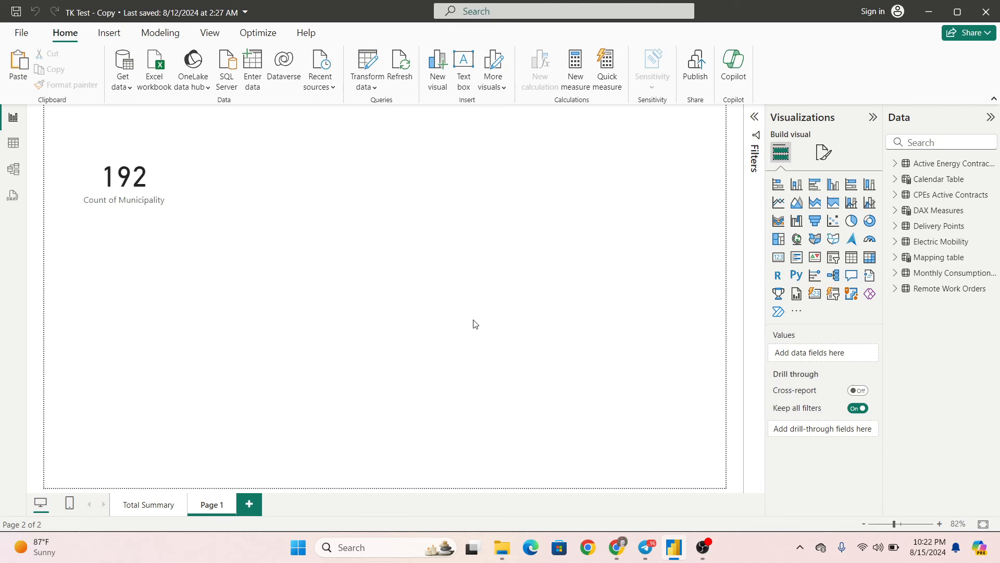
Review the Mapping table's relationships and its enlarged DAX formula in the model diagram, and return to the report page.
{"action": "left_click", "coordinate": [17, 152]}
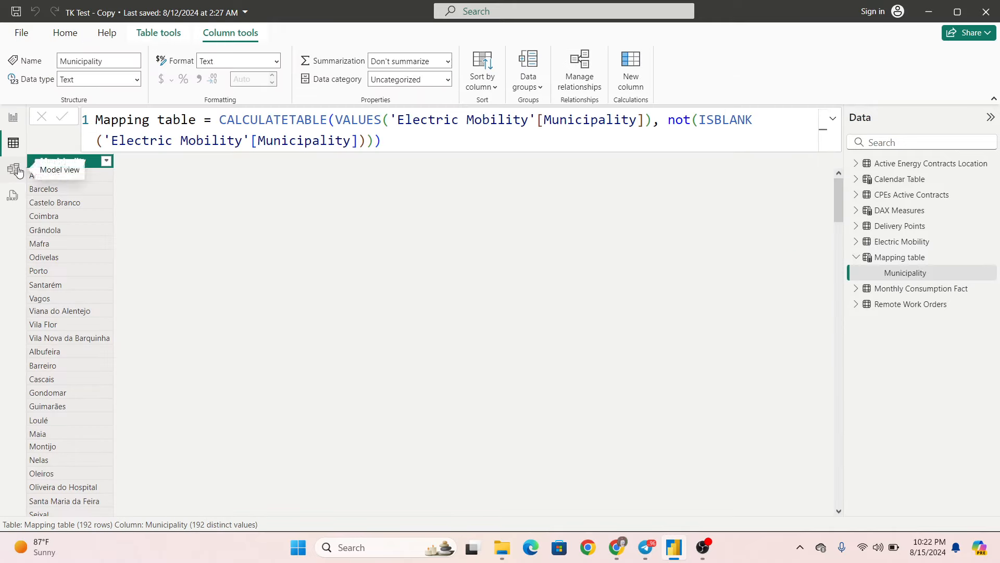
{"action": "left_click", "coordinate": [14, 169]}
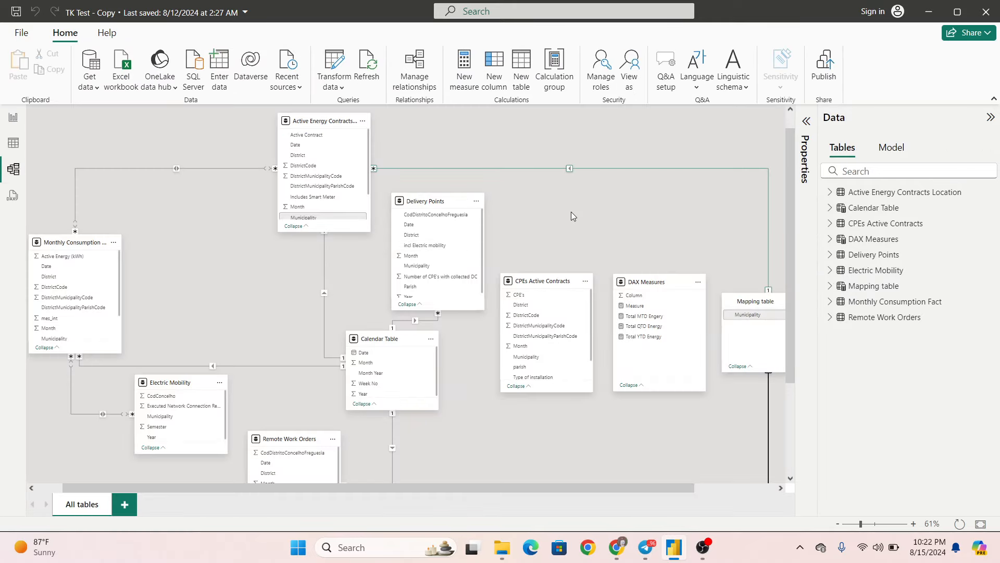
{"action": "left_click", "coordinate": [881, 290]}
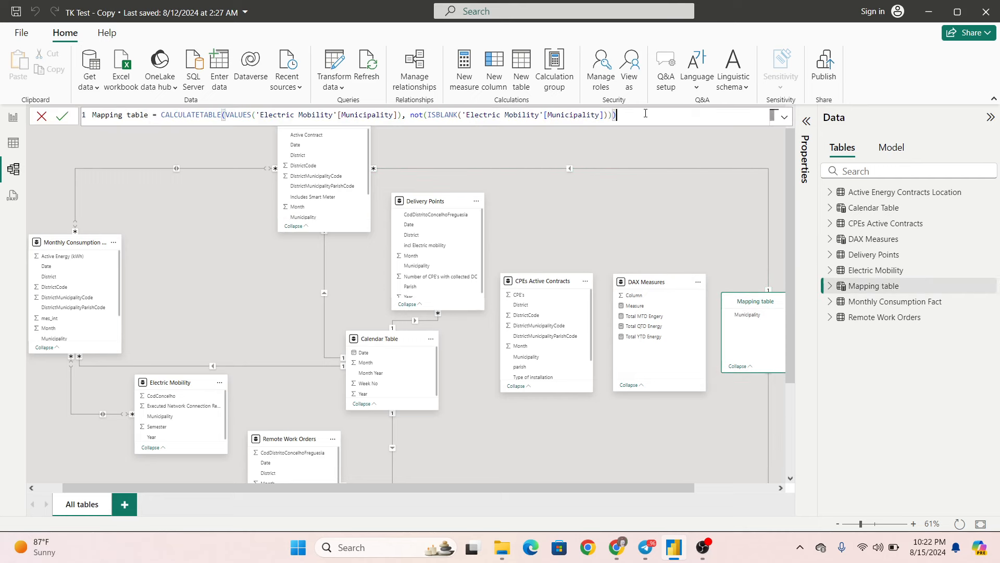
{"action": "scroll", "coordinate": [645, 114], "scroll_direction": "up", "scroll_amount": 3}
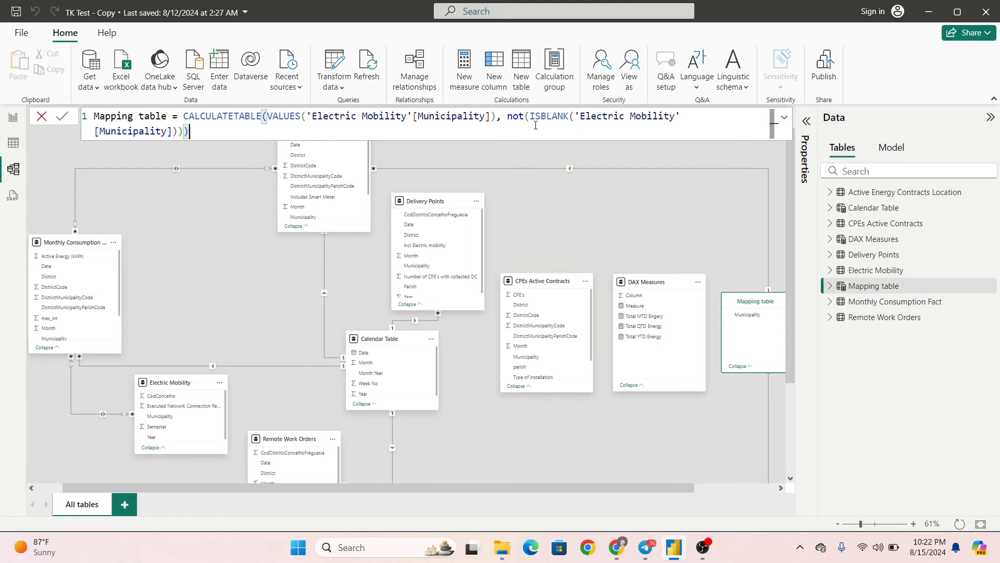
{"action": "left_click", "coordinate": [13, 117]}
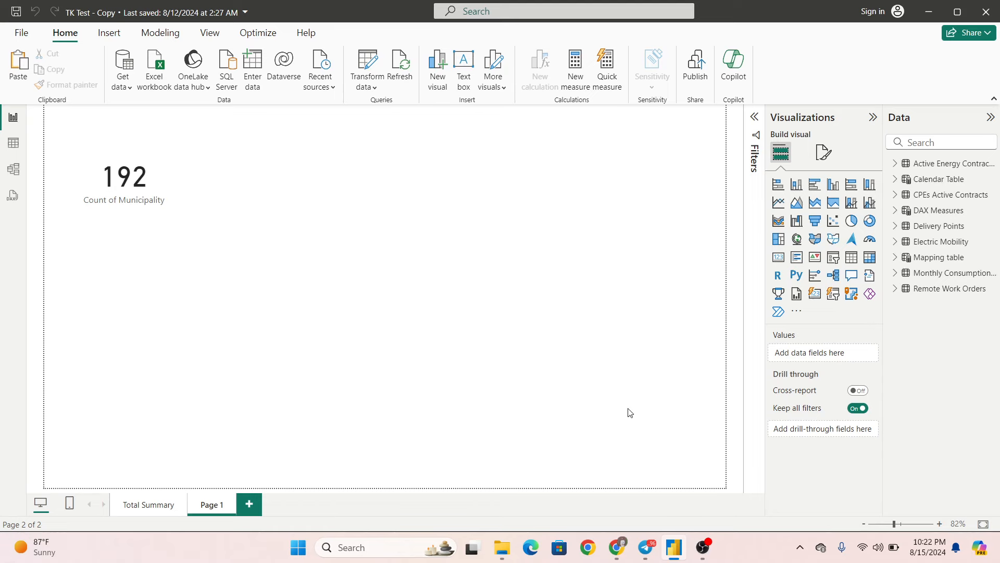
{"action": "left_click", "coordinate": [706, 552]}
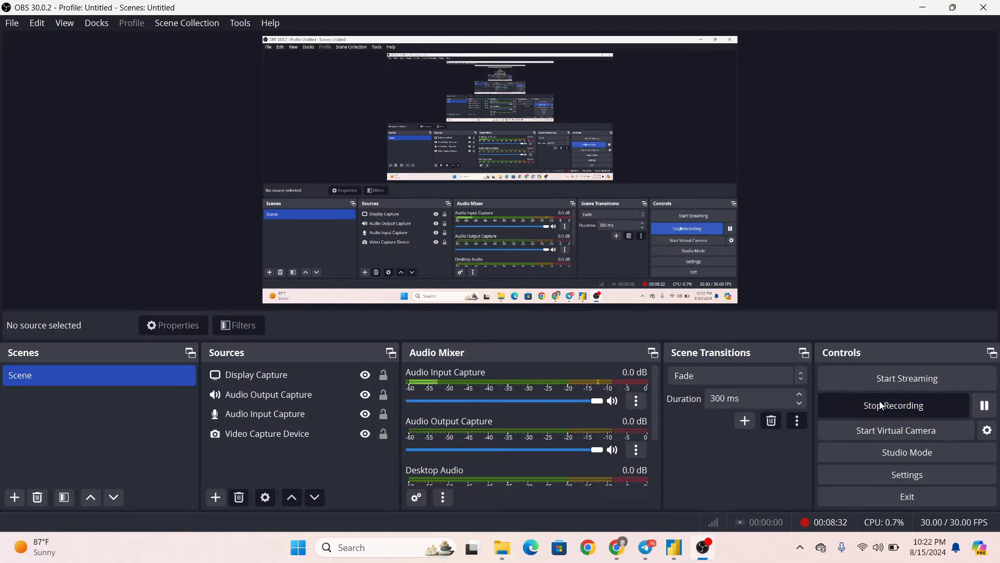